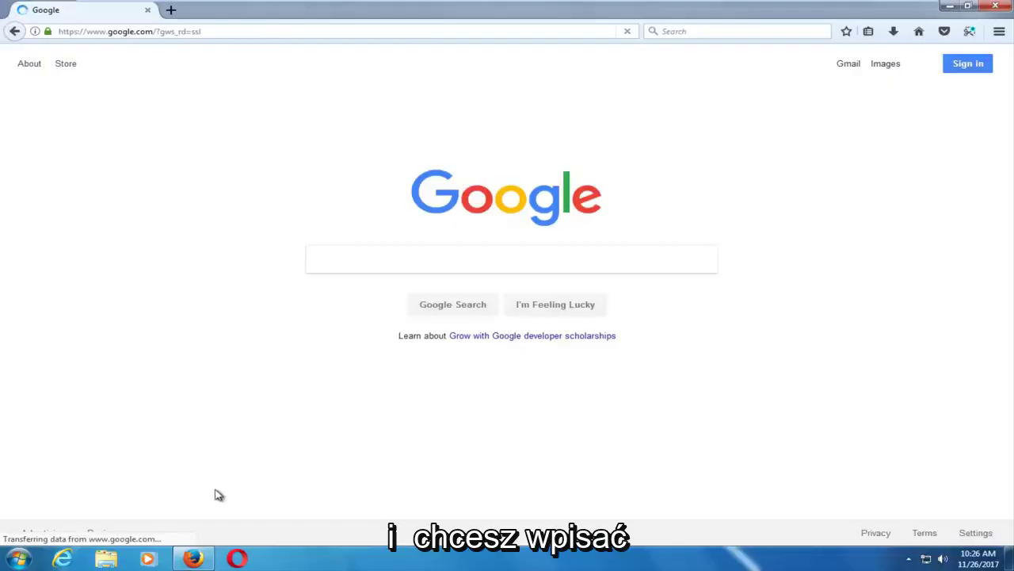
- Google 'windows 10 media creation tool' and open Microsoft's Download Windows 10 page
{"action": "type", "text": "windows 0"}
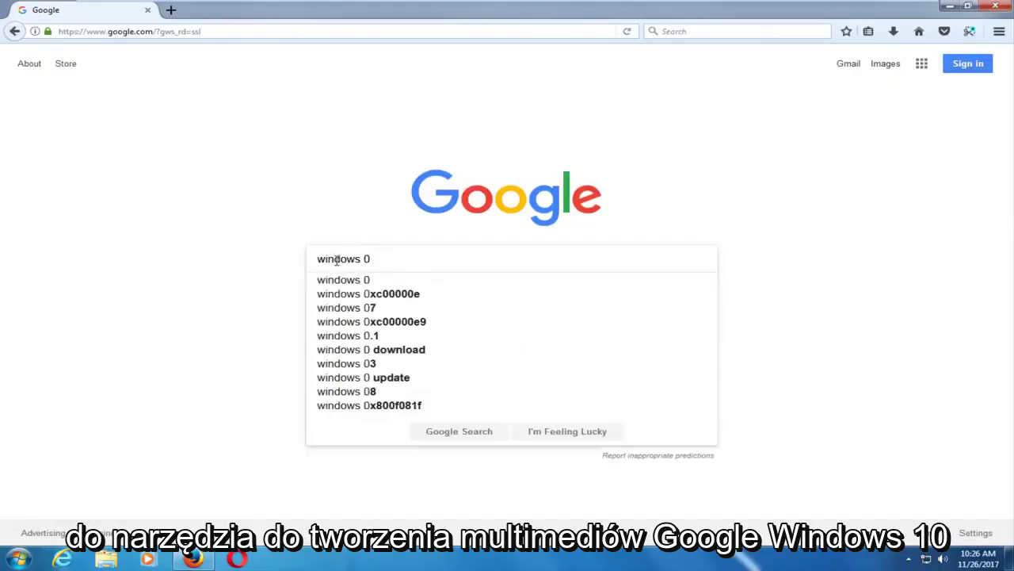
{"action": "key", "text": "BackSpace"}
{"action": "type", "text": "10 media"}
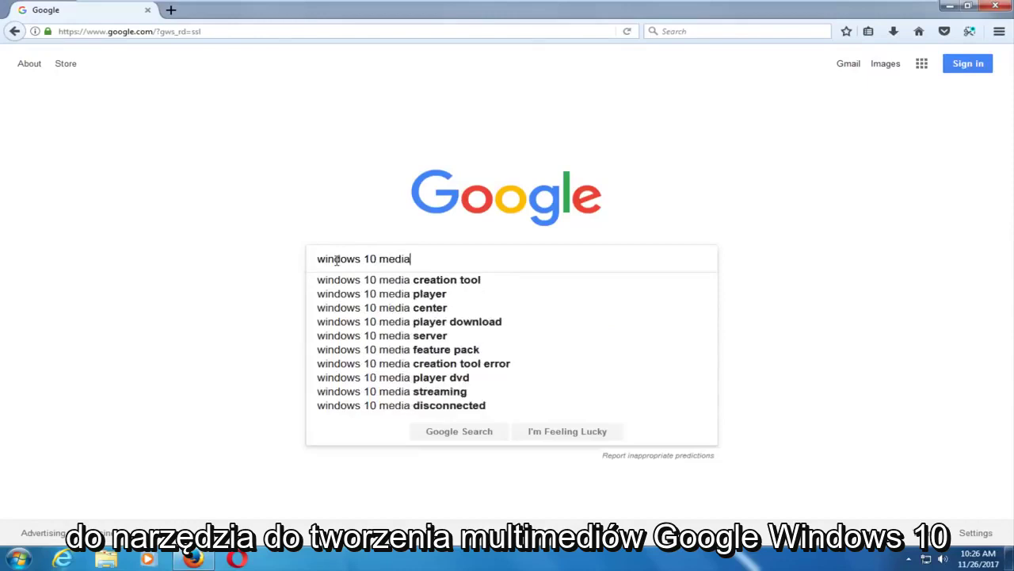
{"action": "key", "text": "Down"}
{"action": "key", "text": "Return"}
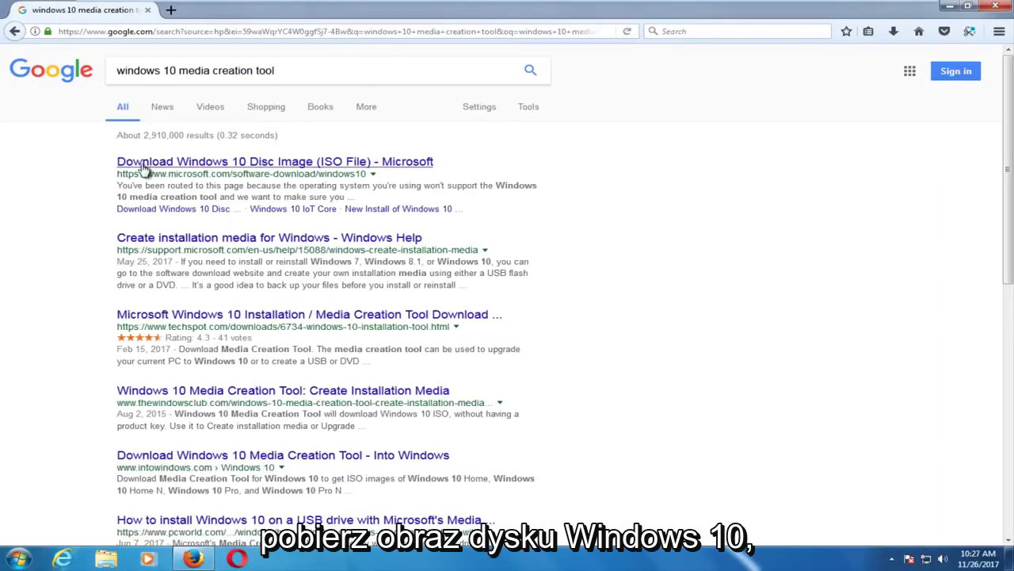
{"action": "left_click", "coordinate": [292, 164]}
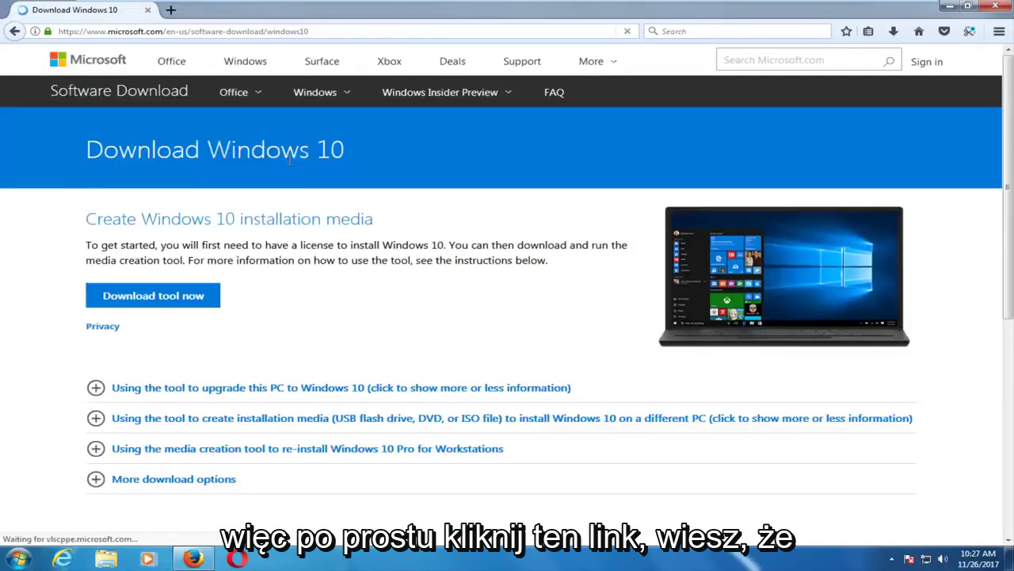
- Save MediaCreationTool.exe, launch it from Firefox's downloads, and minimize Firefox to the desktop
{"action": "left_click", "coordinate": [139, 302]}
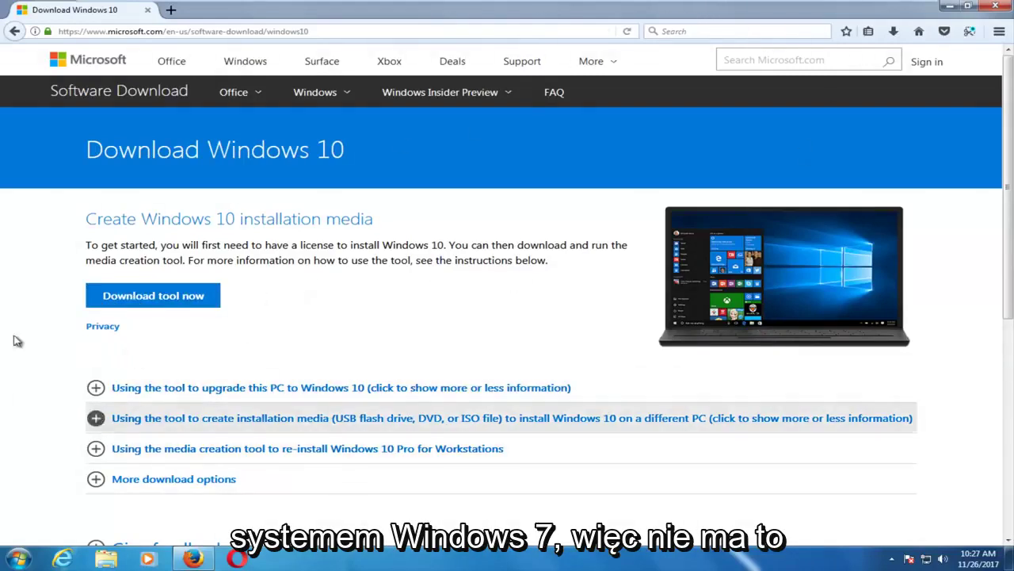
{"action": "left_click", "coordinate": [139, 300]}
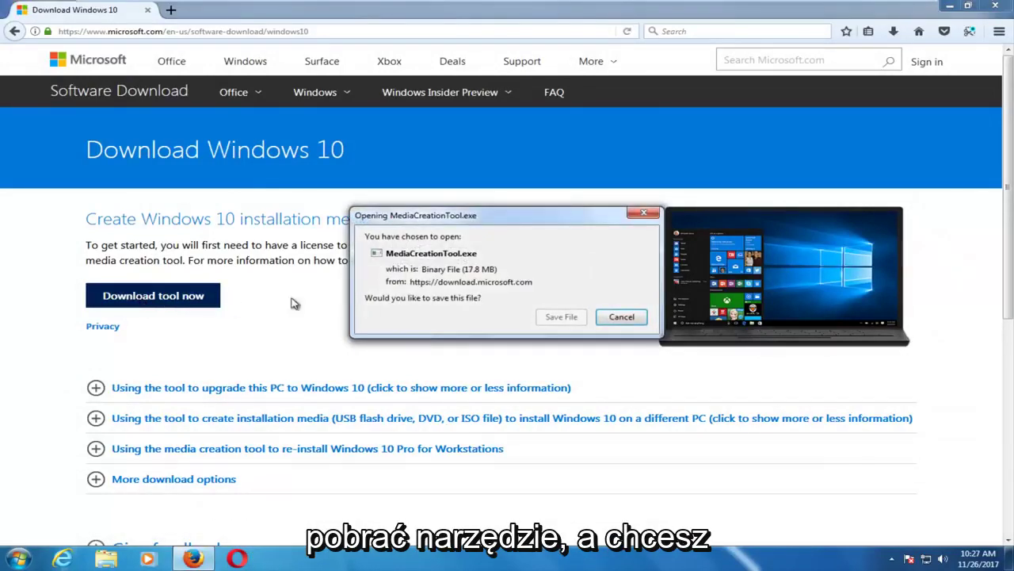
{"action": "left_click", "coordinate": [561, 317]}
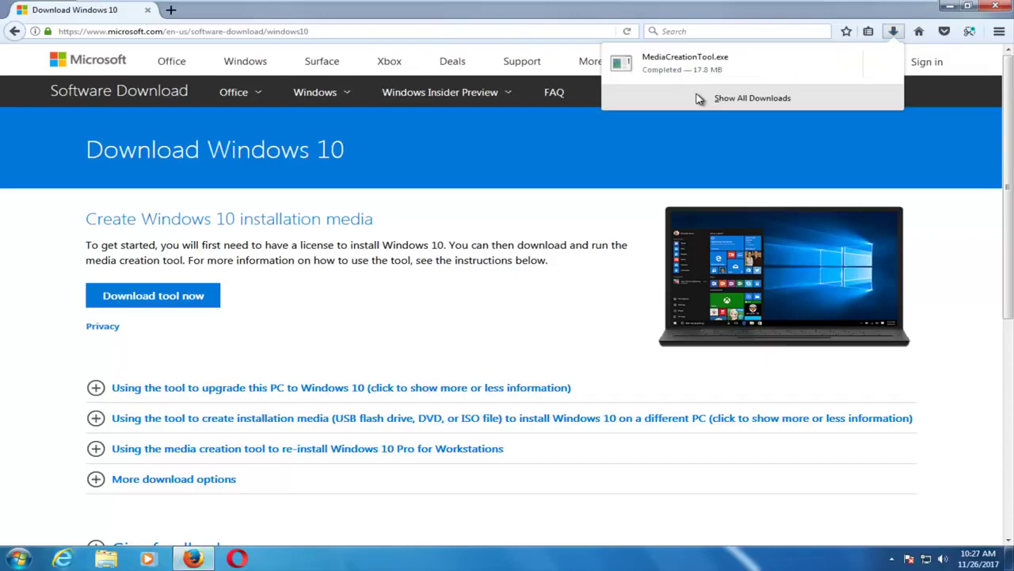
{"action": "left_click", "coordinate": [686, 66]}
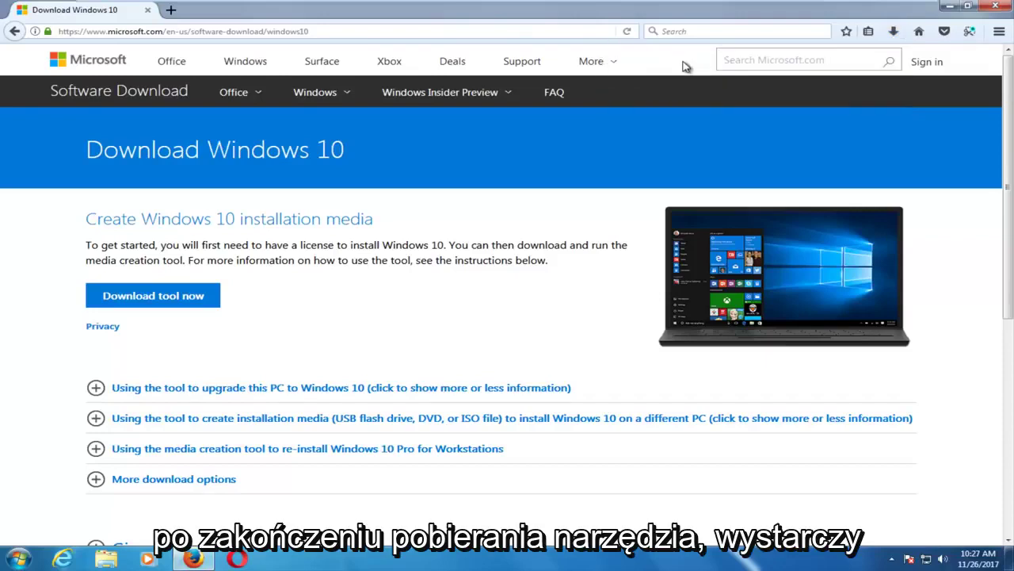
{"action": "left_click", "coordinate": [951, 7]}
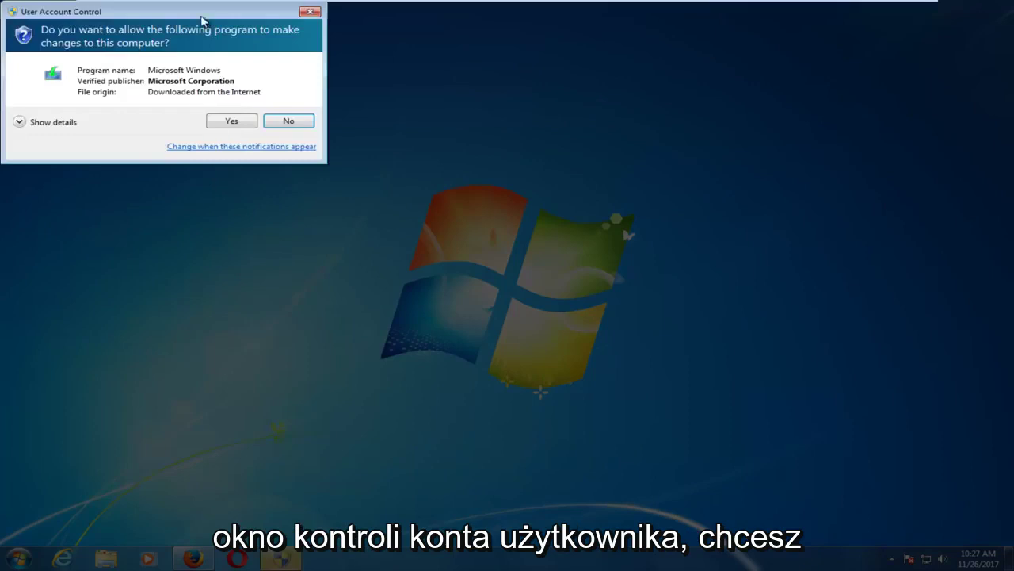
- Approve the User Account Control prompt so the Media Creation Tool can run
{"action": "left_click_drag", "start_coordinate": [202, 19], "coordinate": [534, 197]}
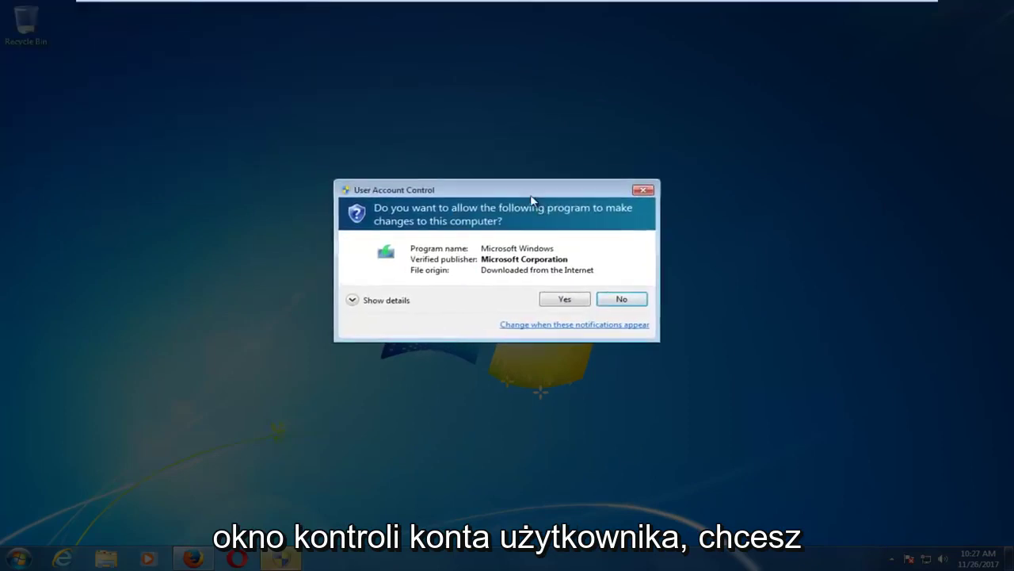
{"action": "left_click", "coordinate": [562, 302]}
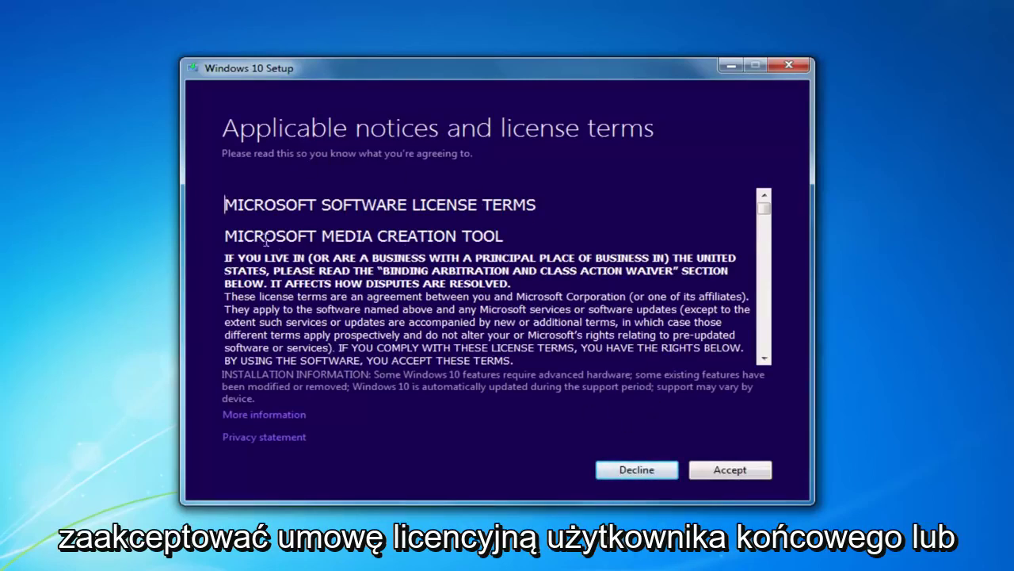
- Accept the license terms and choose to create installation media for another PC
{"action": "left_click", "coordinate": [721, 469]}
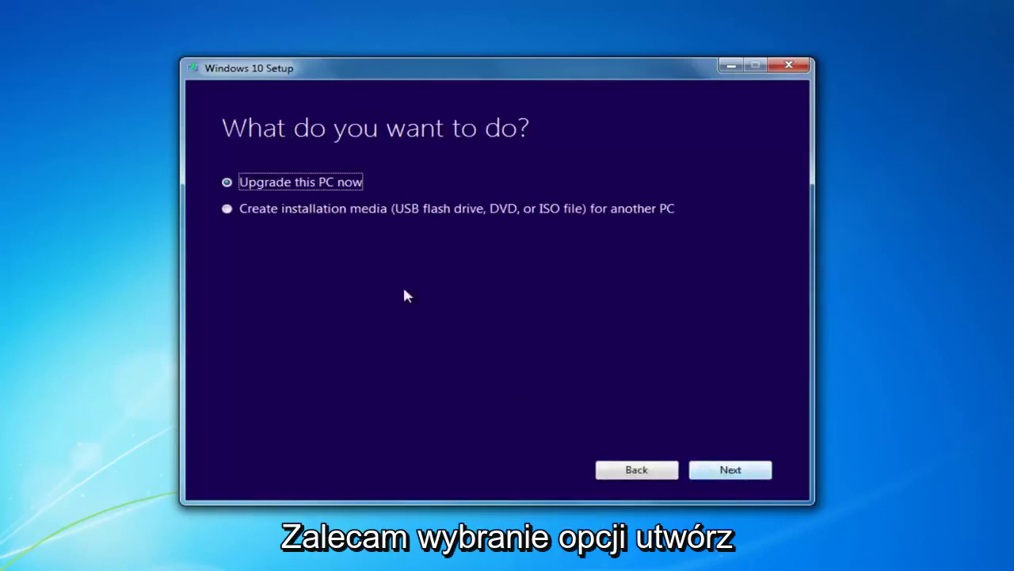
{"action": "left_click", "coordinate": [291, 214]}
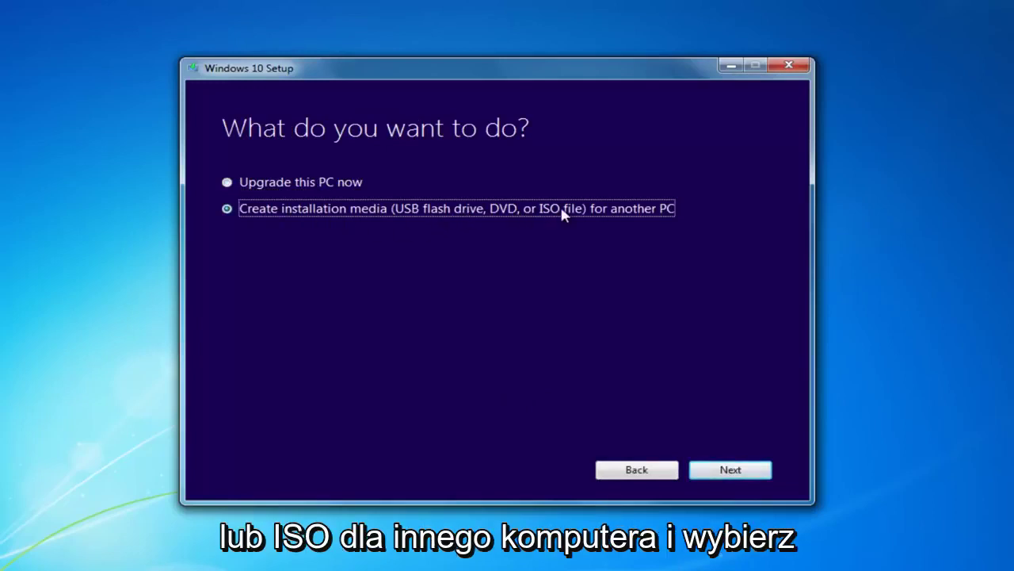
{"action": "left_click", "coordinate": [716, 469]}
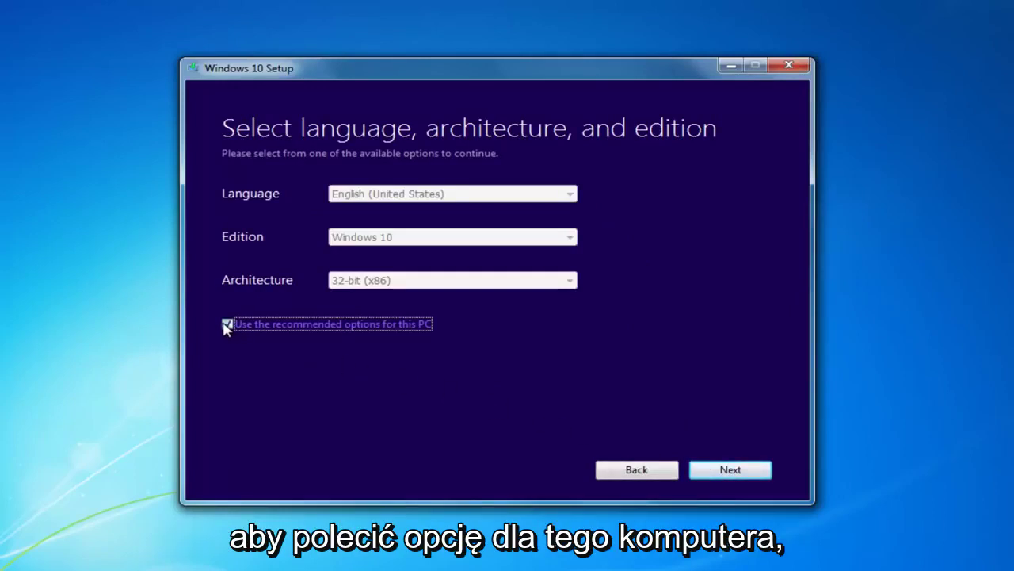
- Turn off recommended options, keeping English (United States), Windows 10 and 32-bit (x86)
{"action": "left_click", "coordinate": [227, 325]}
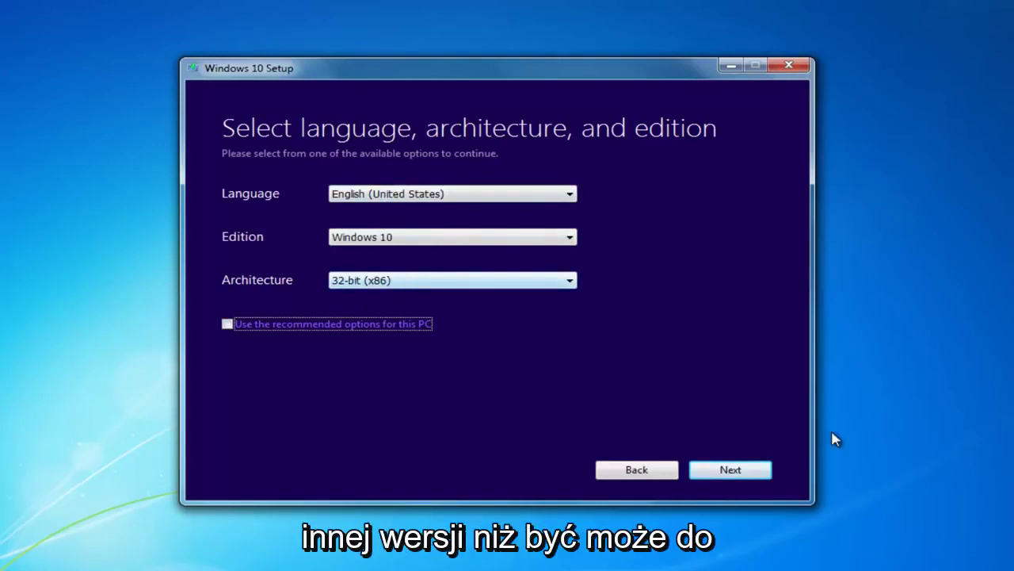
{"action": "left_click", "coordinate": [65, 241]}
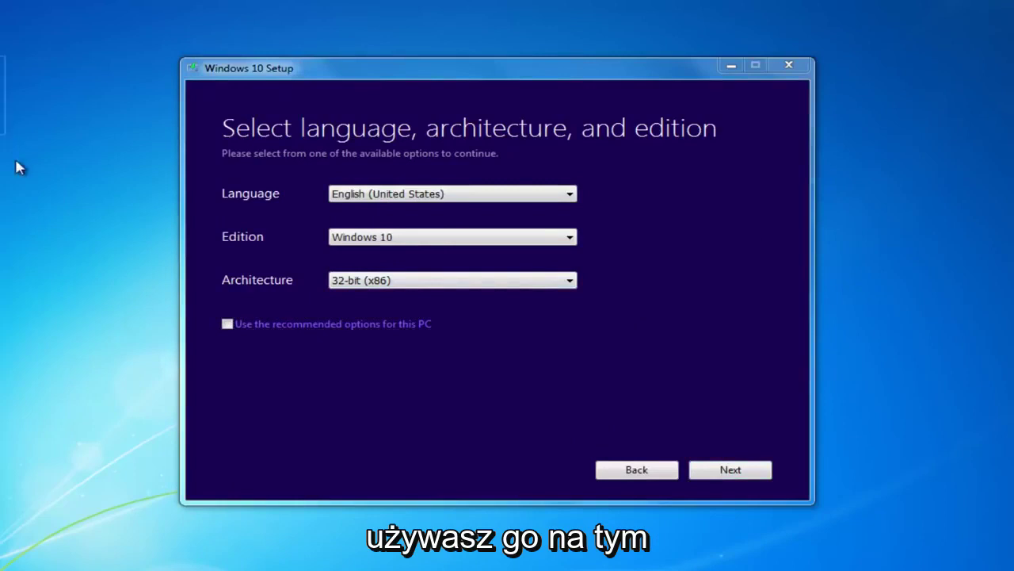
{"action": "left_click", "coordinate": [231, 326]}
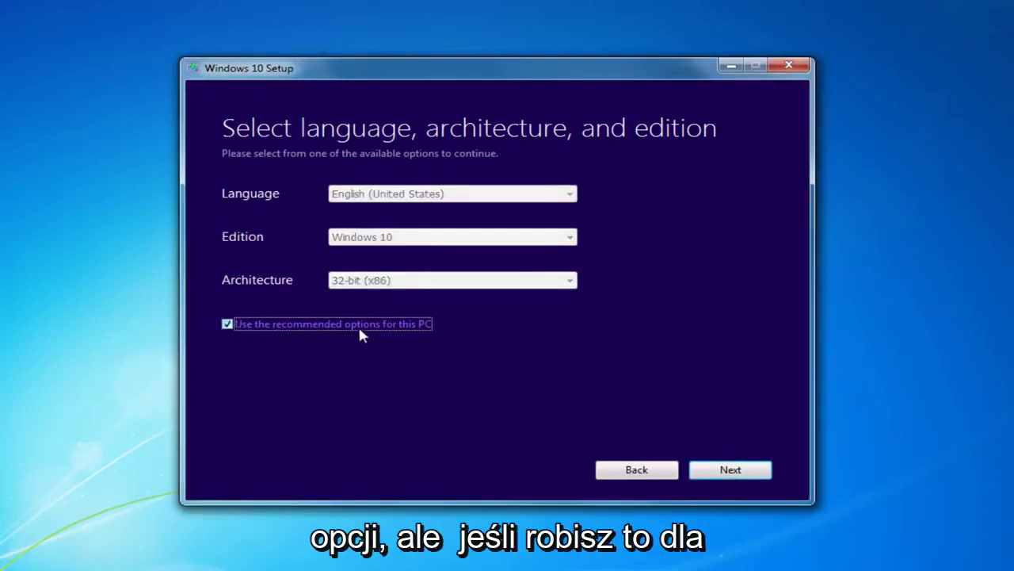
{"action": "left_click", "coordinate": [229, 324]}
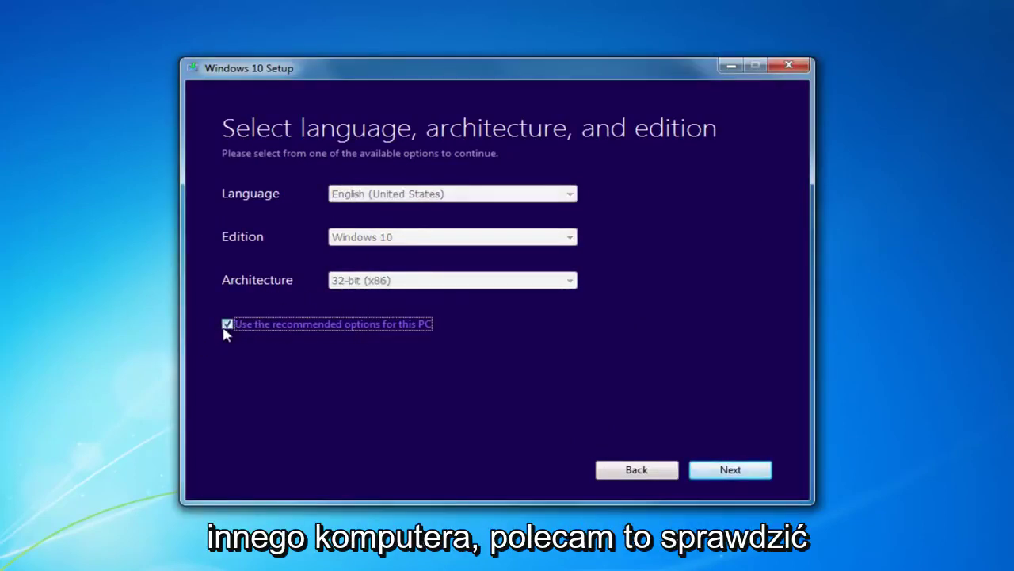
{"action": "left_click", "coordinate": [736, 473]}
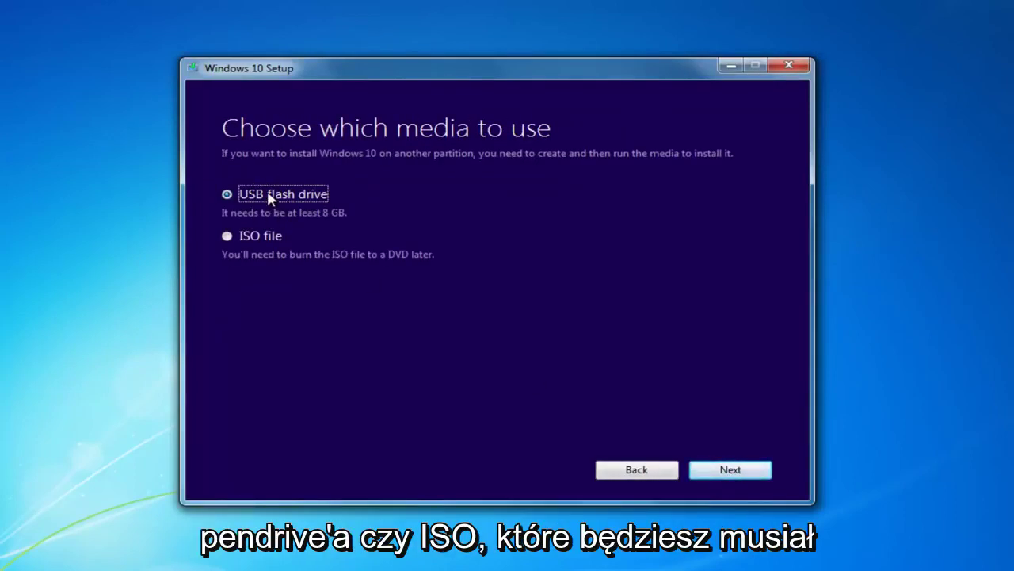
- Choose ISO file as the media type and set the Desktop as the save location for 'Windows'
{"action": "left_click", "coordinate": [234, 238]}
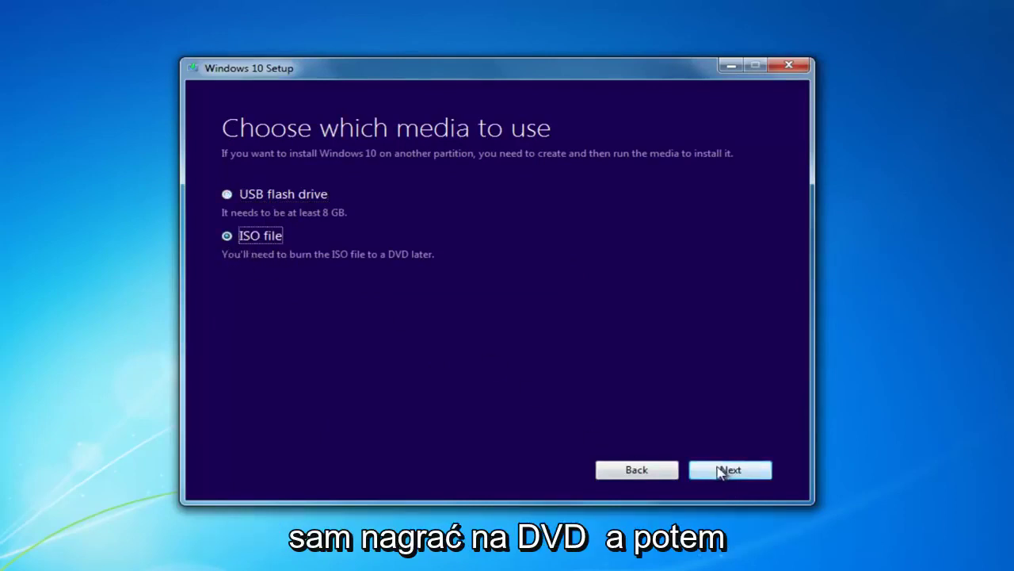
{"action": "left_click", "coordinate": [268, 212]}
{"action": "left_click", "coordinate": [730, 469]}
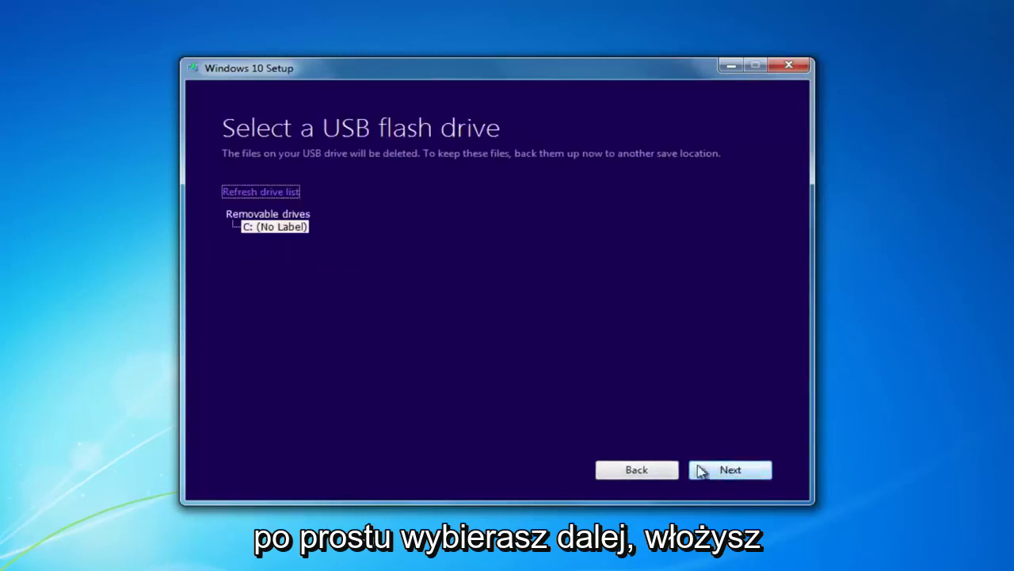
{"action": "left_click", "coordinate": [622, 469]}
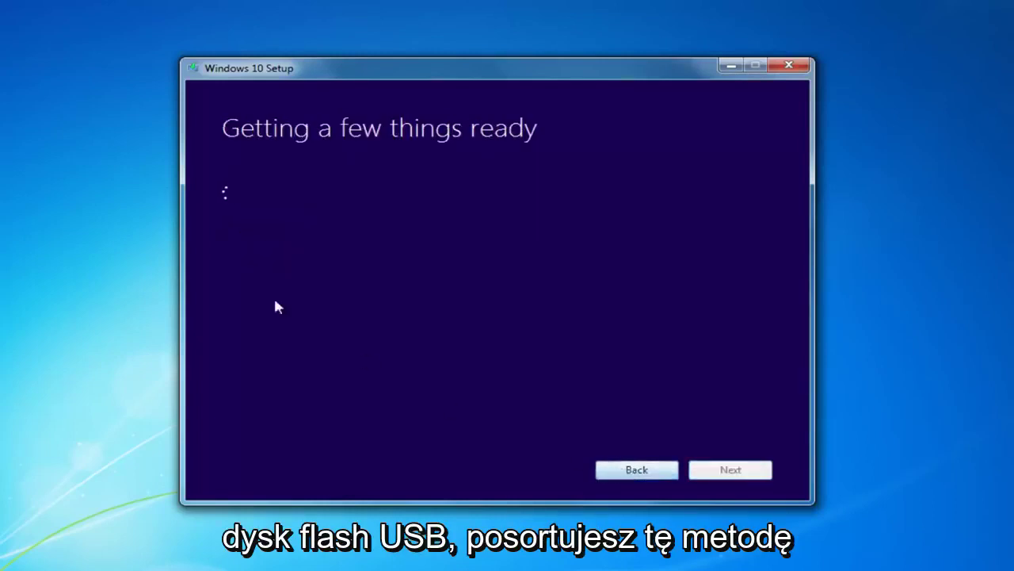
{"action": "left_click", "coordinate": [250, 240]}
{"action": "left_click", "coordinate": [706, 473]}
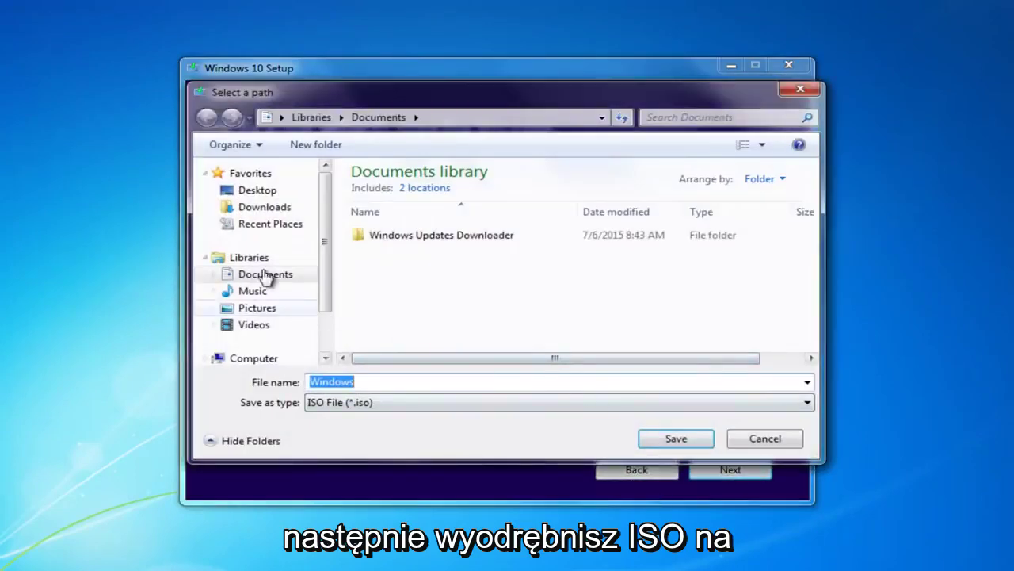
{"action": "left_click", "coordinate": [251, 194]}
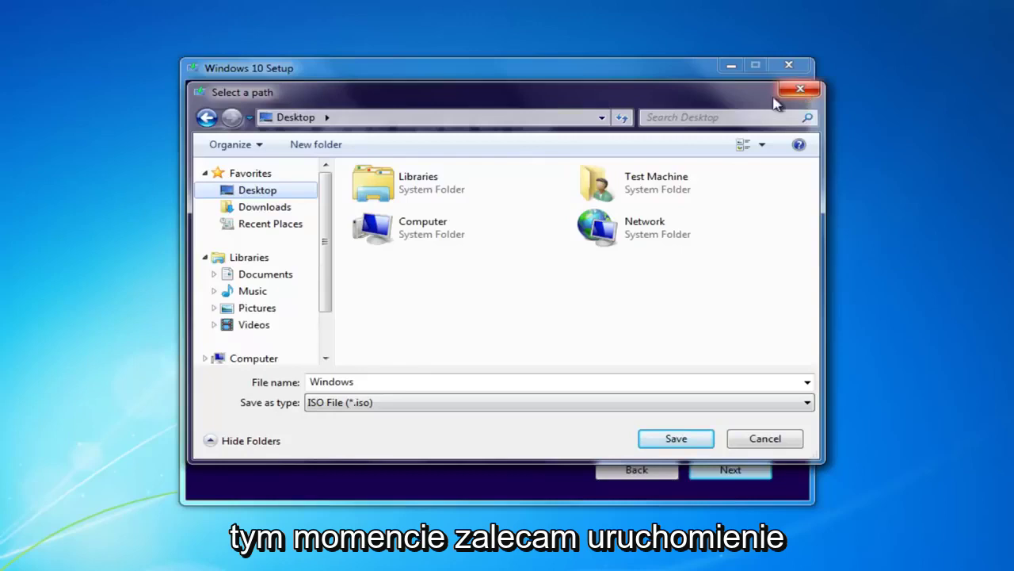
{"action": "left_click", "coordinate": [802, 90]}
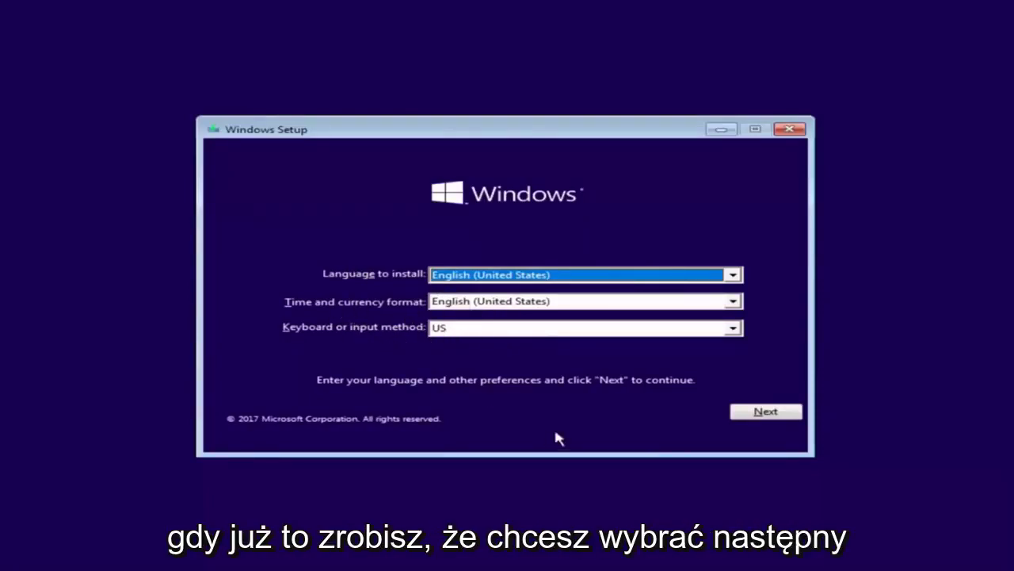
- Keep English (United States) language settings and begin the installation with Install now
{"action": "left_click", "coordinate": [740, 410]}
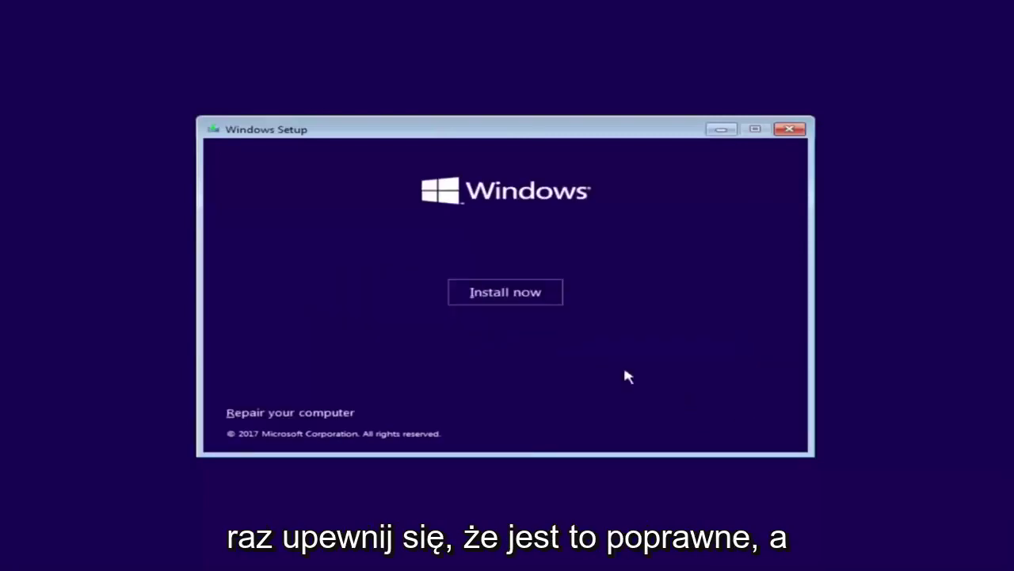
{"action": "left_click", "coordinate": [487, 300]}
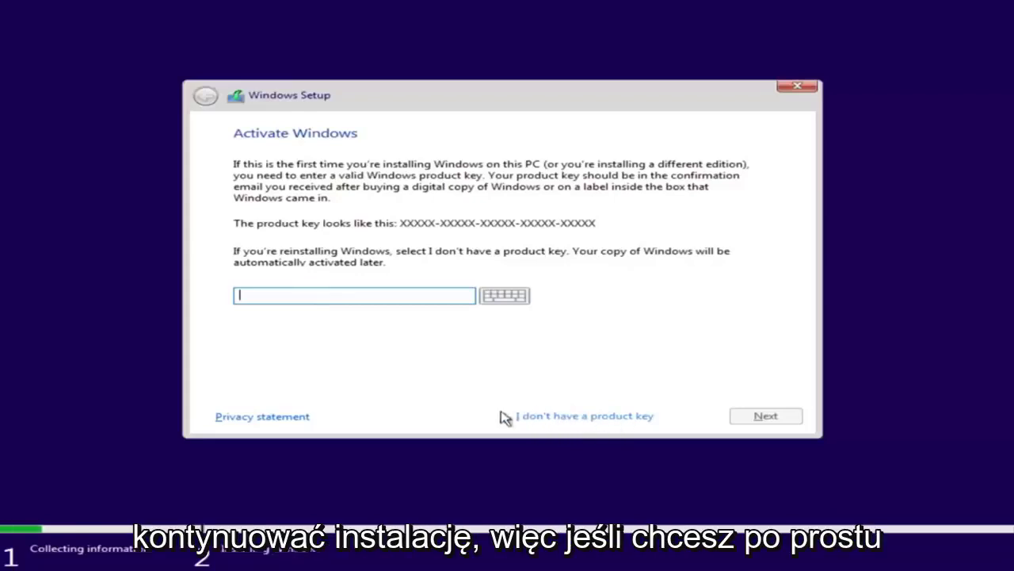
- Skip the product key and install the Windows 10 Pro (x86) edition
{"action": "left_click", "coordinate": [543, 416]}
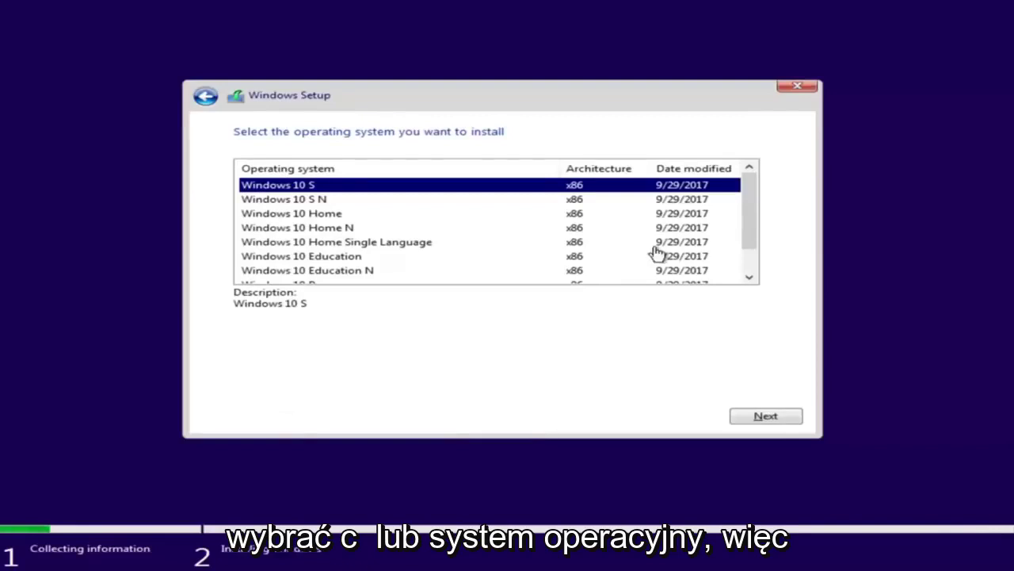
{"action": "mouse_move", "coordinate": [745, 201]}
{"action": "left_mouse_down"}
{"action": "mouse_move", "coordinate": [741, 242]}
{"action": "mouse_move", "coordinate": [741, 220]}
{"action": "left_mouse_up"}
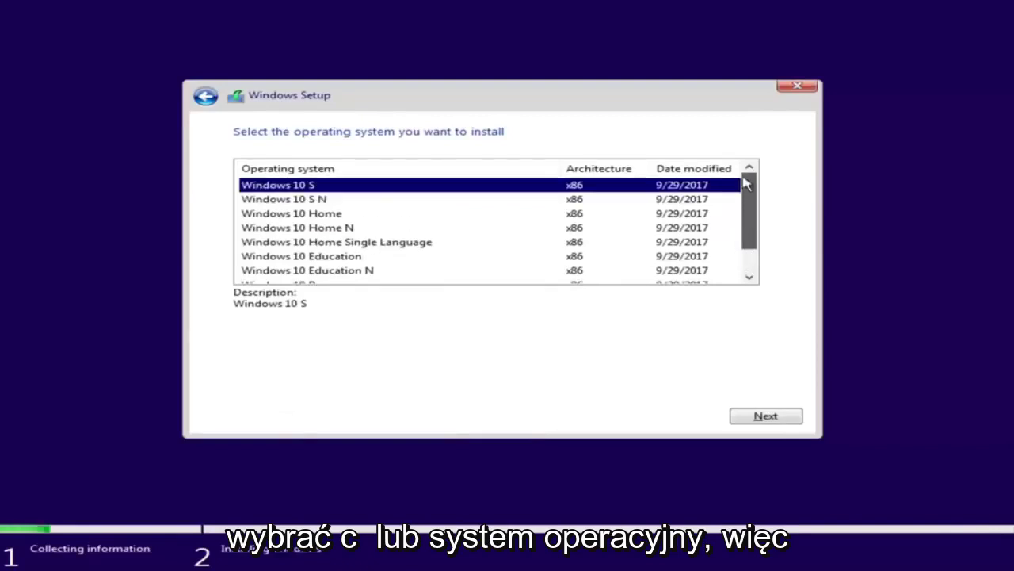
{"action": "left_click", "coordinate": [321, 216]}
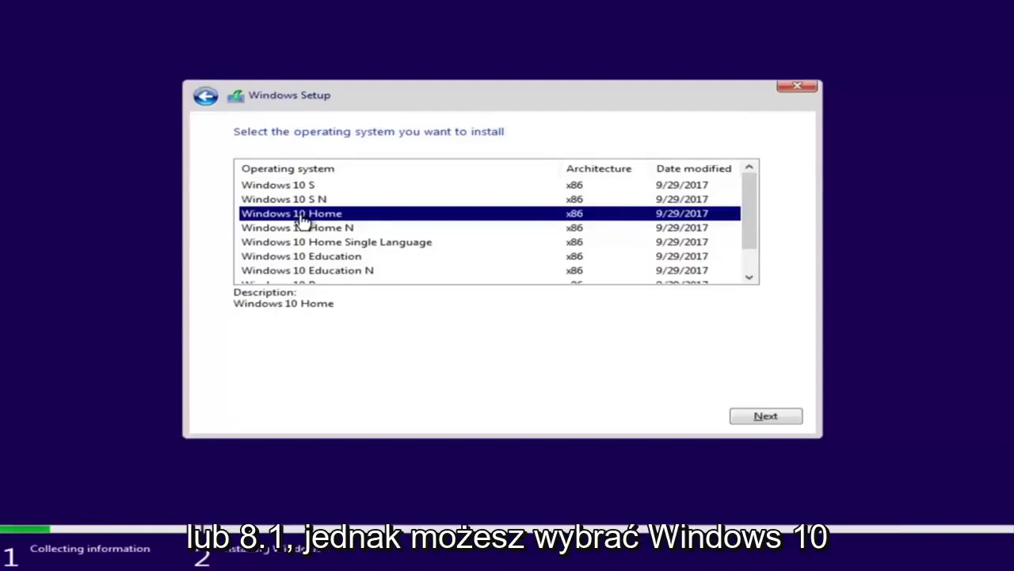
{"action": "scroll", "coordinate": [349, 232], "scroll_direction": "down", "scroll_amount": 1}
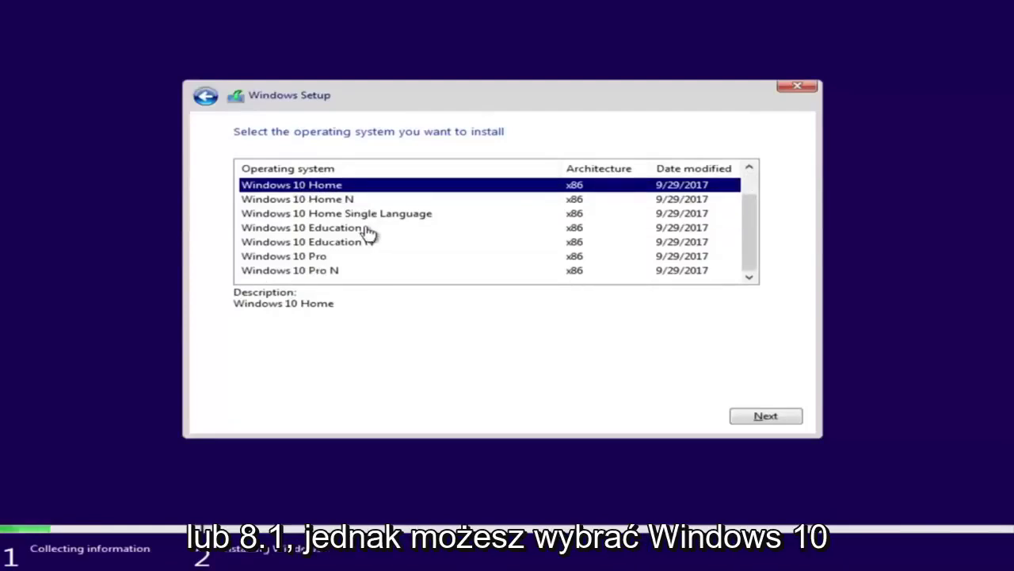
{"action": "left_click", "coordinate": [260, 261]}
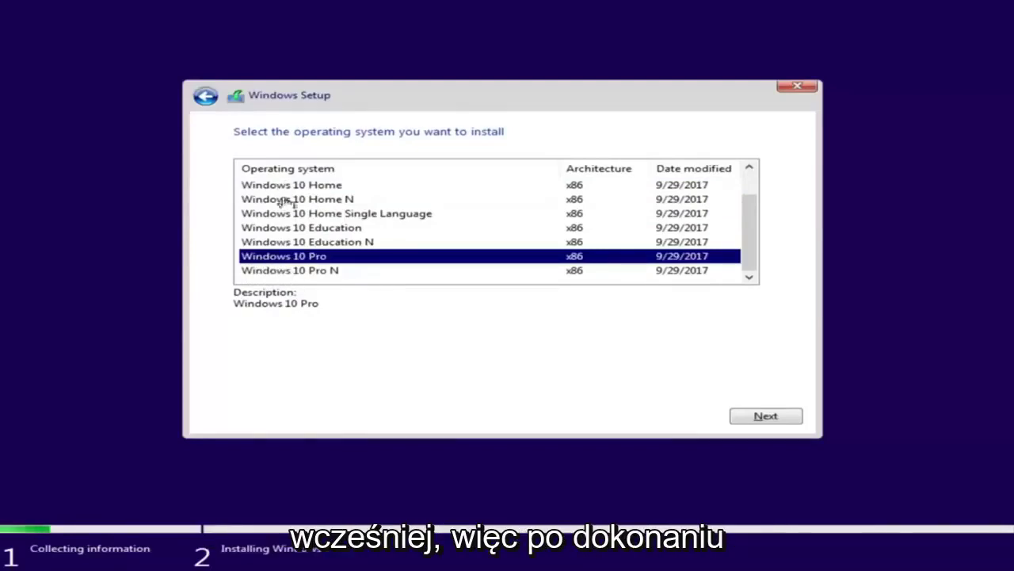
{"action": "left_click", "coordinate": [763, 417]}
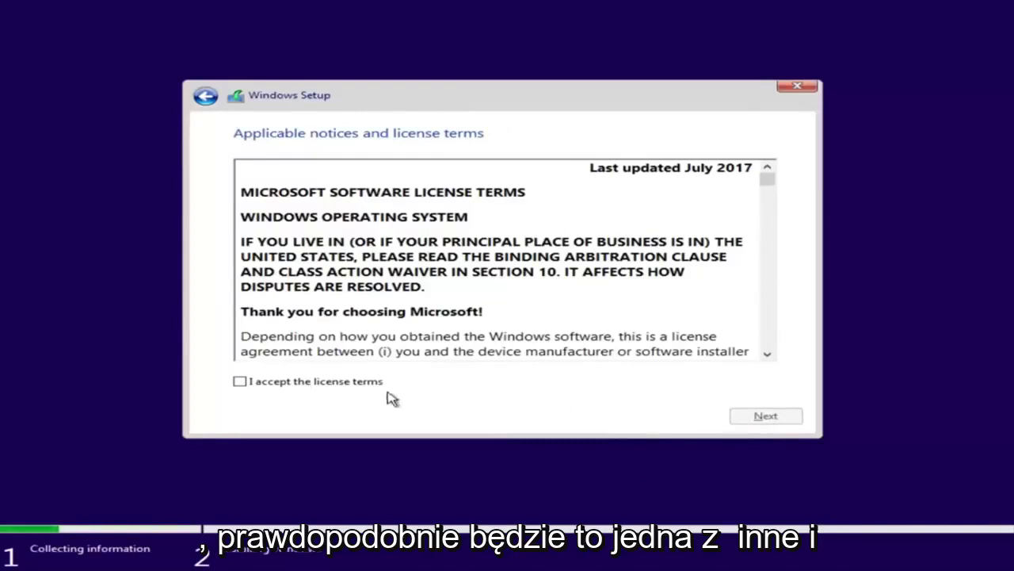
- Tick 'I accept the license terms' and continue past the license page
{"action": "left_click", "coordinate": [239, 382]}
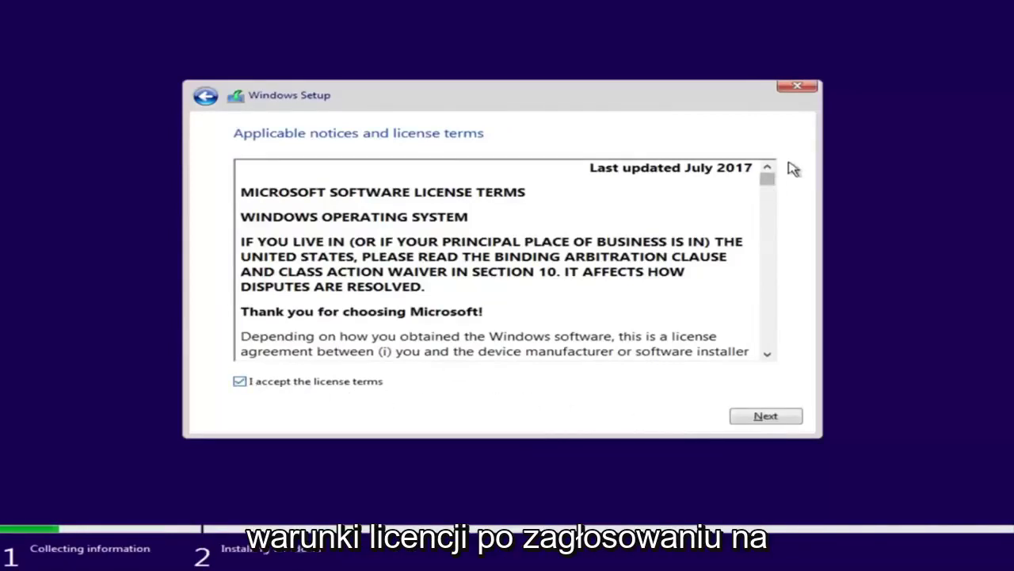
{"action": "scroll", "coordinate": [765, 188], "scroll_direction": "down", "scroll_amount": 3}
{"action": "scroll", "coordinate": [765, 188], "scroll_direction": "up", "scroll_amount": 3}
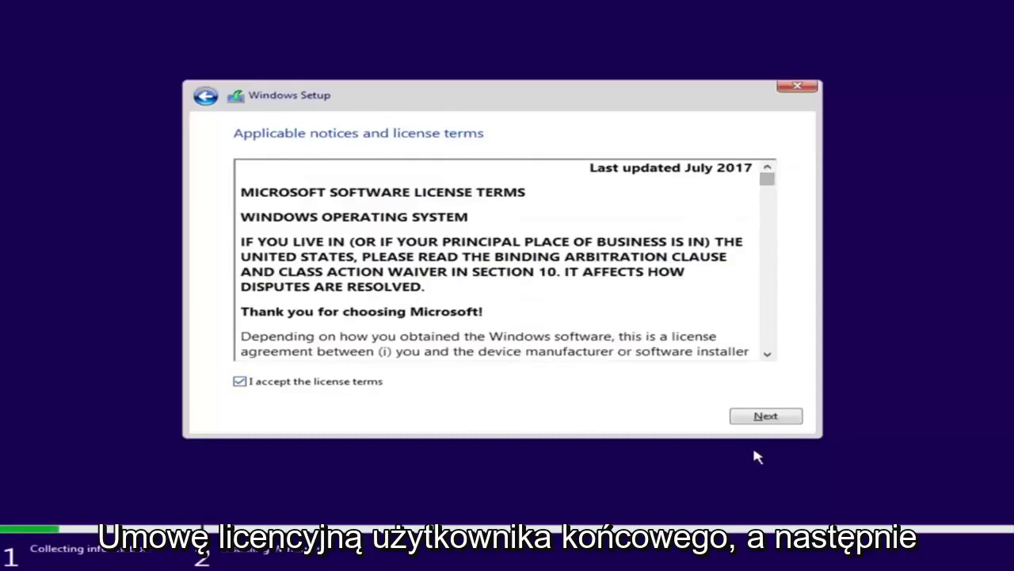
{"action": "left_click", "coordinate": [763, 421]}
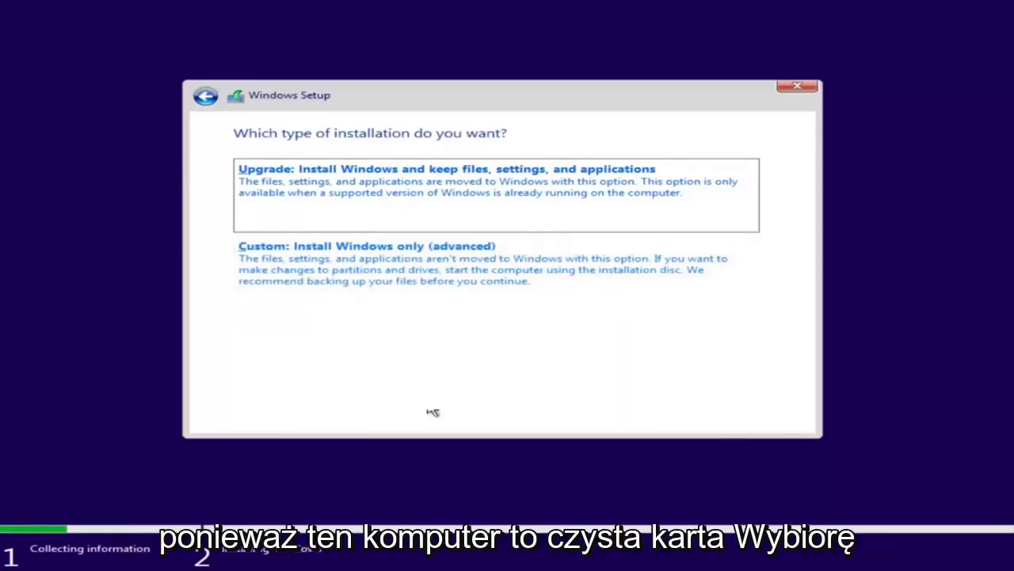
- Choose the Custom: Install Windows only (advanced) installation type
{"action": "left_click", "coordinate": [299, 286]}
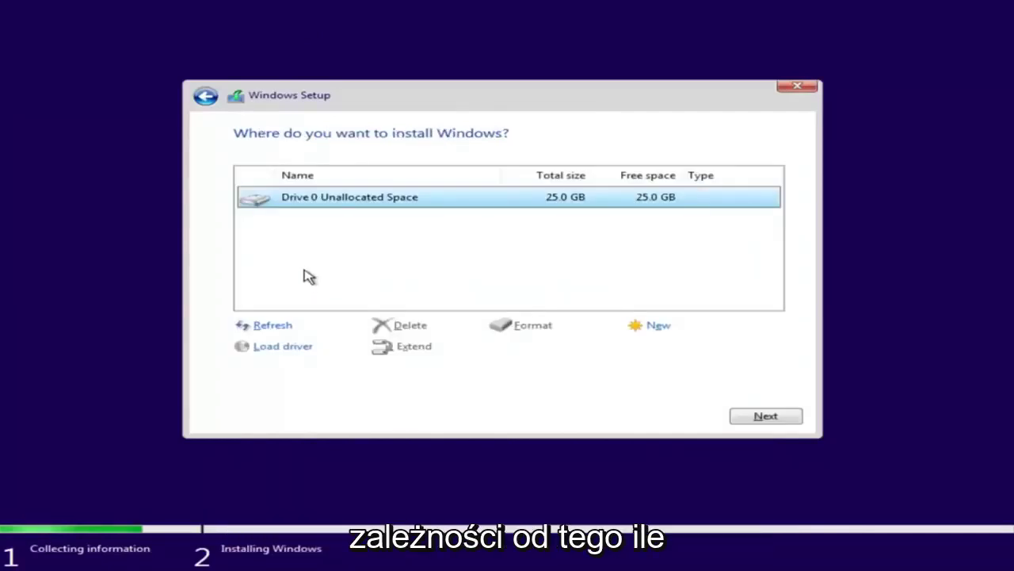
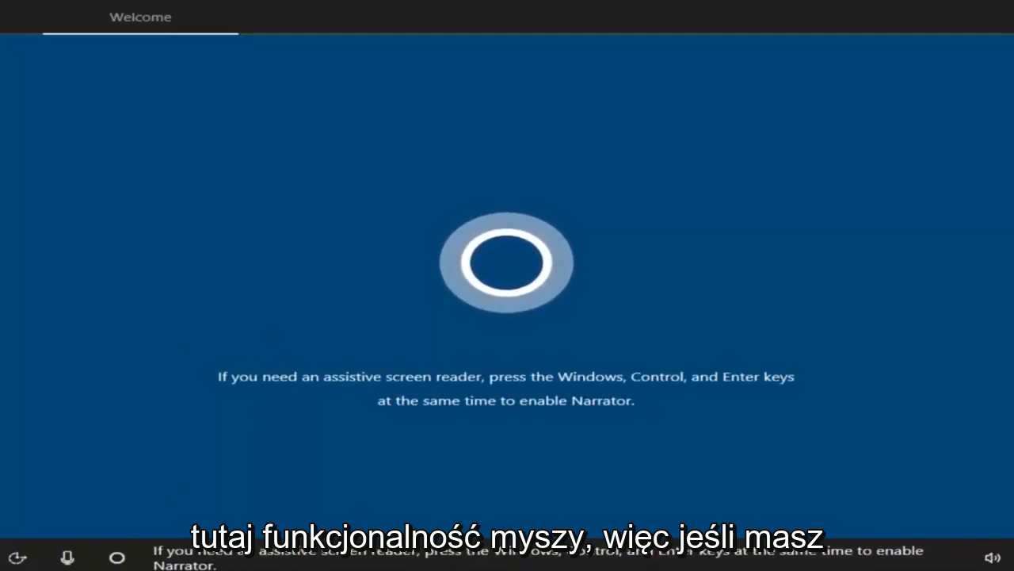
- Check the speaker volume, then accept United States as region and US as keyboard layout
{"action": "left_click", "coordinate": [988, 557]}
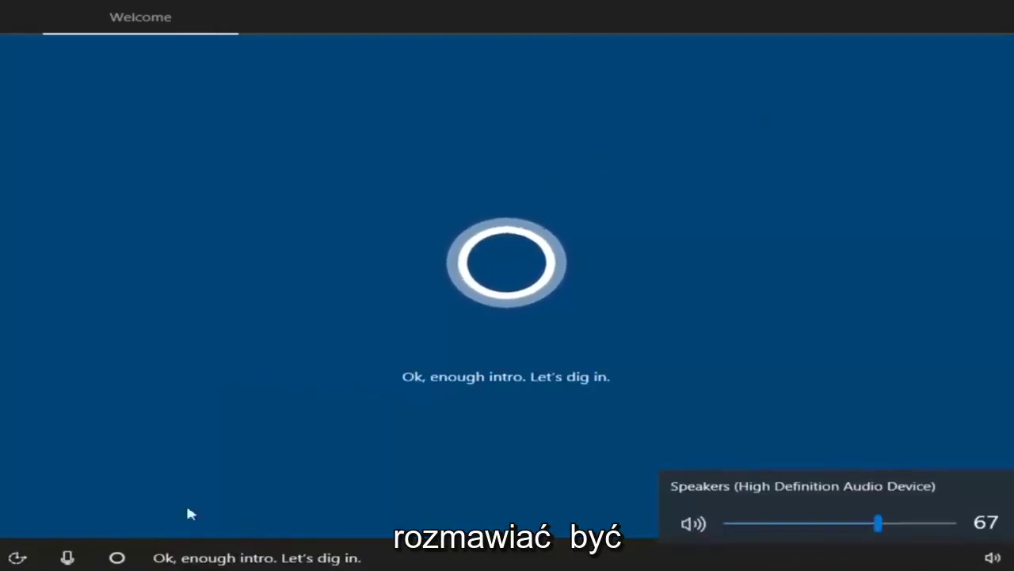
{"action": "left_click", "coordinate": [646, 432]}
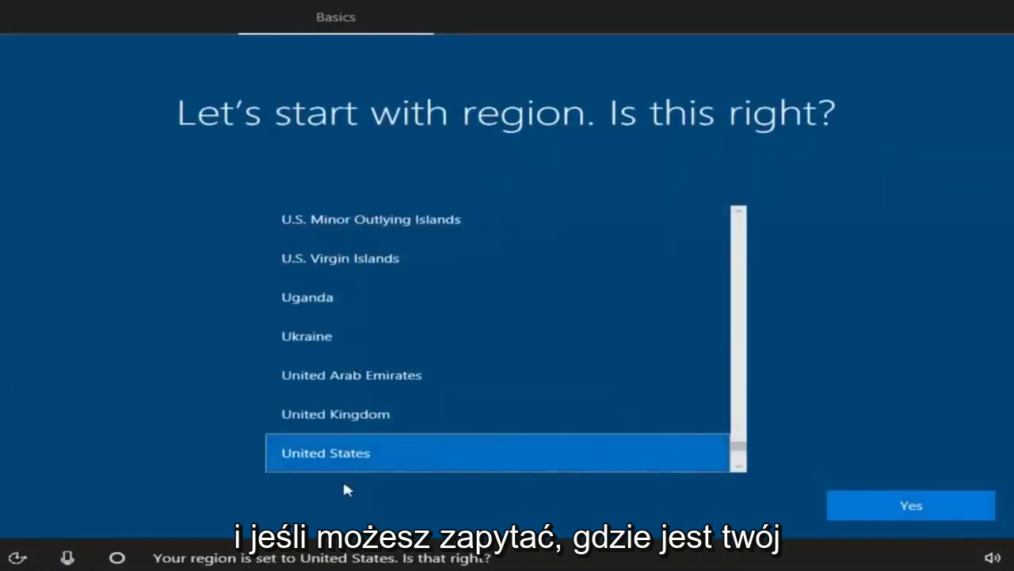
{"action": "left_click", "coordinate": [885, 512]}
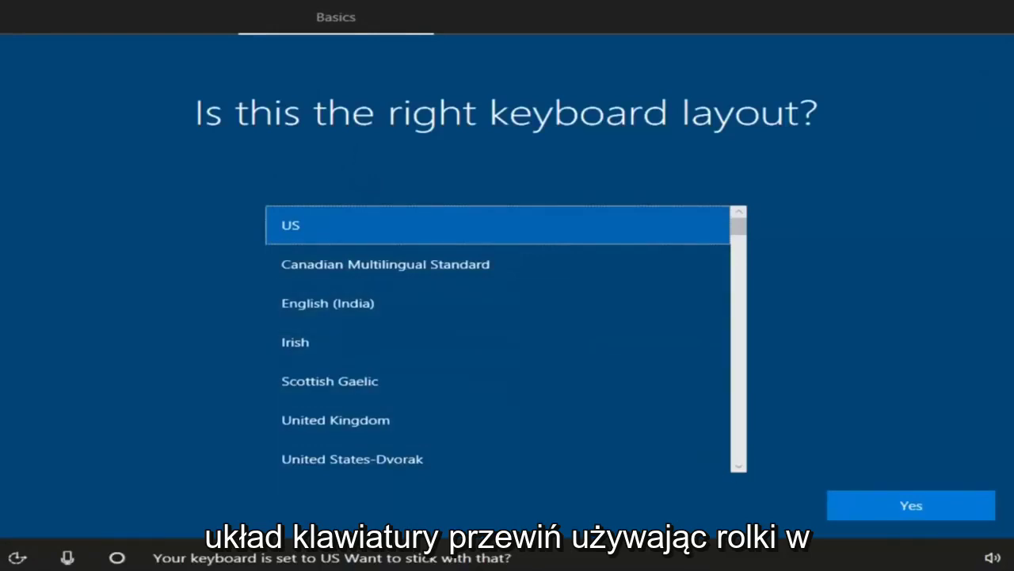
{"action": "scroll", "coordinate": [743, 272], "scroll_direction": "down", "scroll_amount": 3}
{"action": "scroll", "coordinate": [742, 271], "scroll_direction": "up", "scroll_amount": 3}
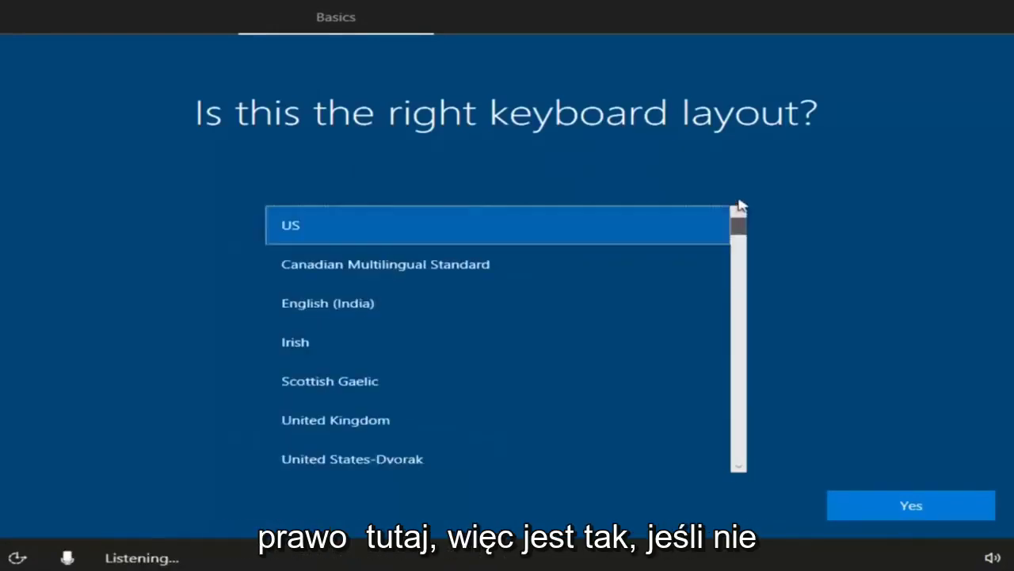
{"action": "left_click", "coordinate": [933, 504]}
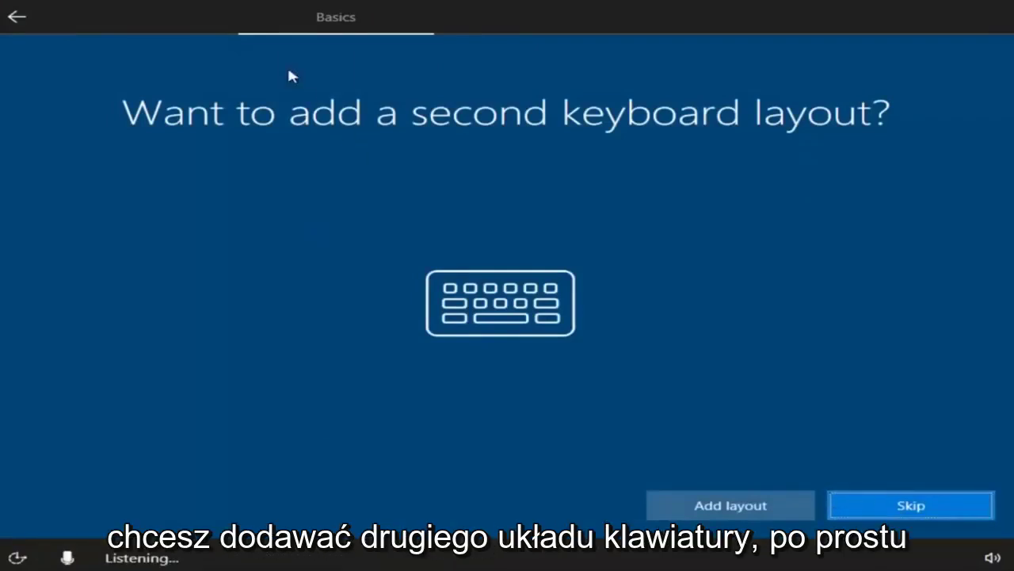
- Skip adding a second keyboard layout
{"action": "left_click", "coordinate": [910, 507]}
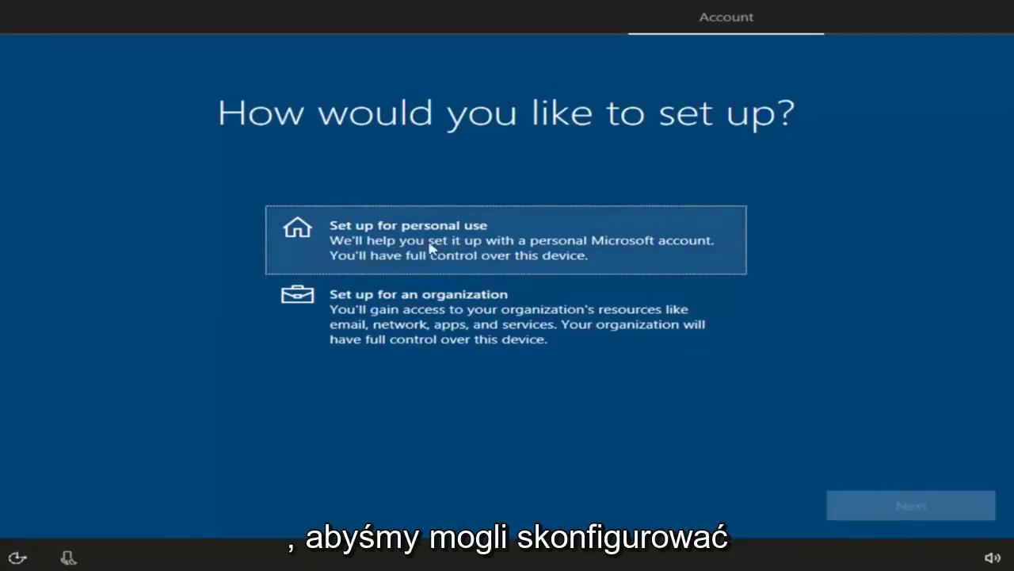
- Choose personal use with an offline account, declining the Microsoft sign-in offer
{"action": "left_click", "coordinate": [374, 247]}
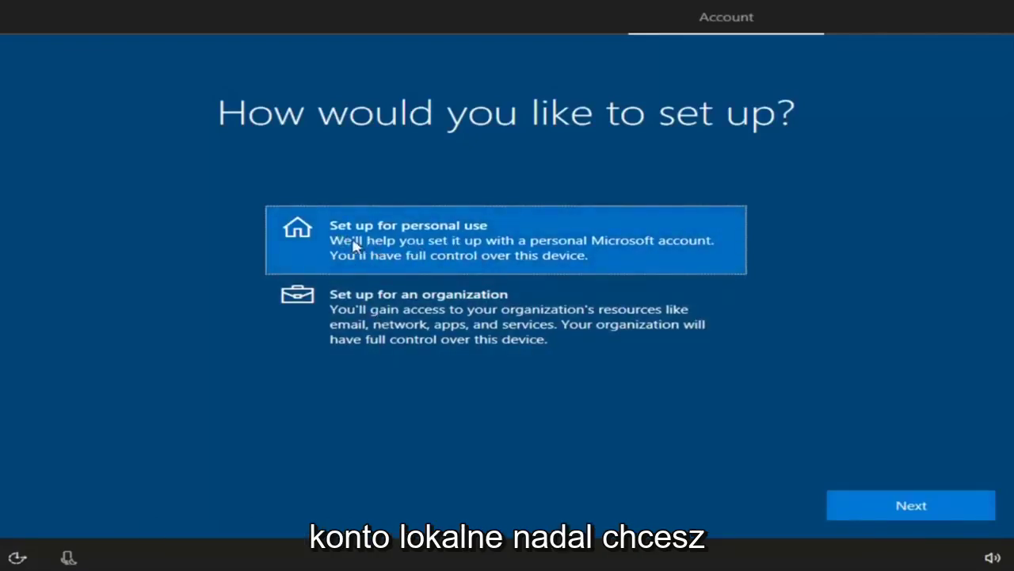
{"action": "left_click", "coordinate": [877, 509]}
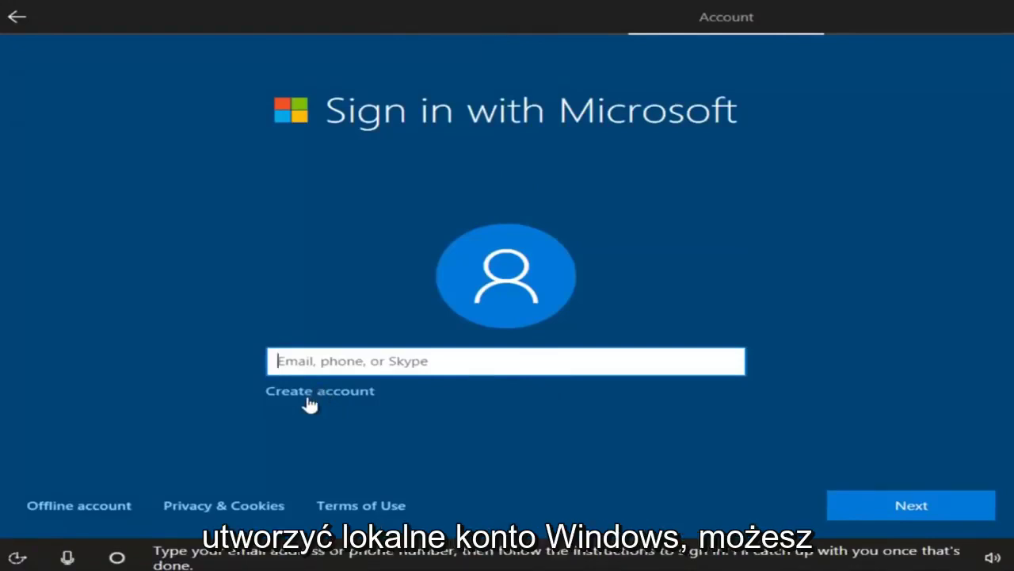
{"action": "left_click", "coordinate": [62, 514]}
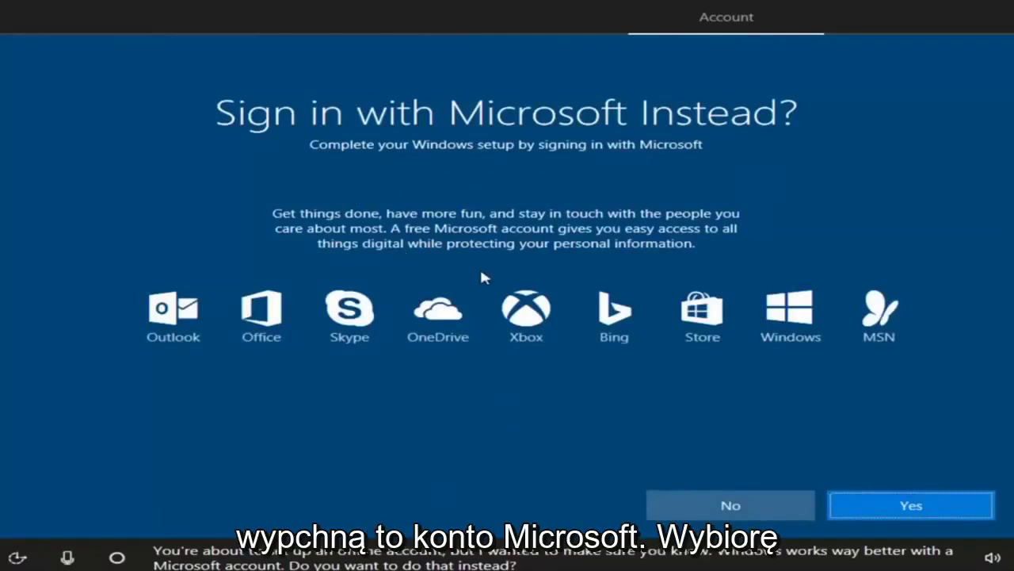
{"action": "left_click", "coordinate": [705, 503]}
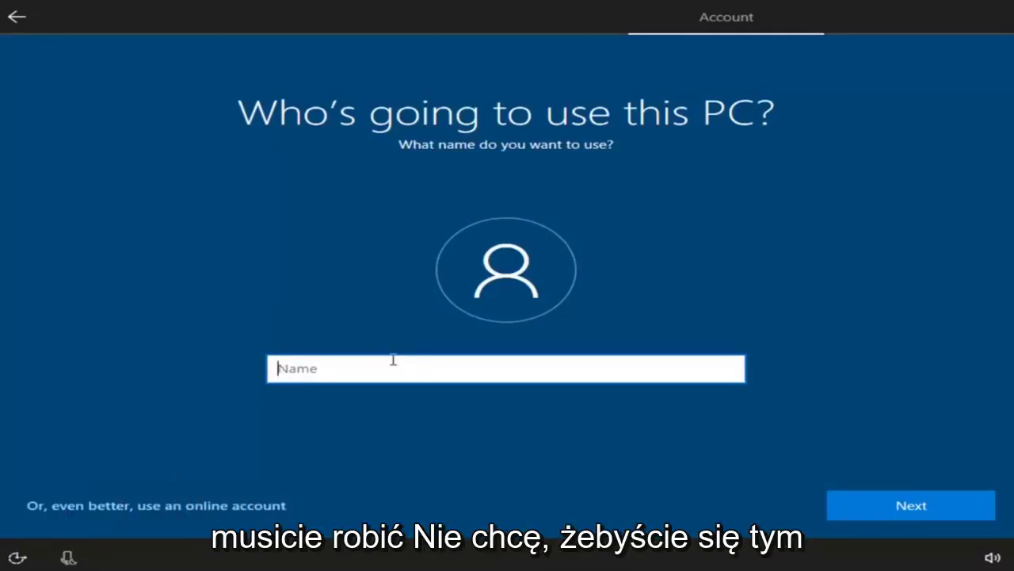
- Enter the user's full name as the local account name, correcting a mistyped entry
{"action": "type", "text": "Tes"}
{"action": "type", "text": "t"}
{"action": "key", "text": "BackSpace"}
{"action": "key", "text": "BackSpace"}
{"action": "key", "text": "BackSpace"}
{"action": "key", "text": "BackSpace"}
{"action": "key", "text": "BackSpace"}
{"action": "type", "text": "John Smith"}
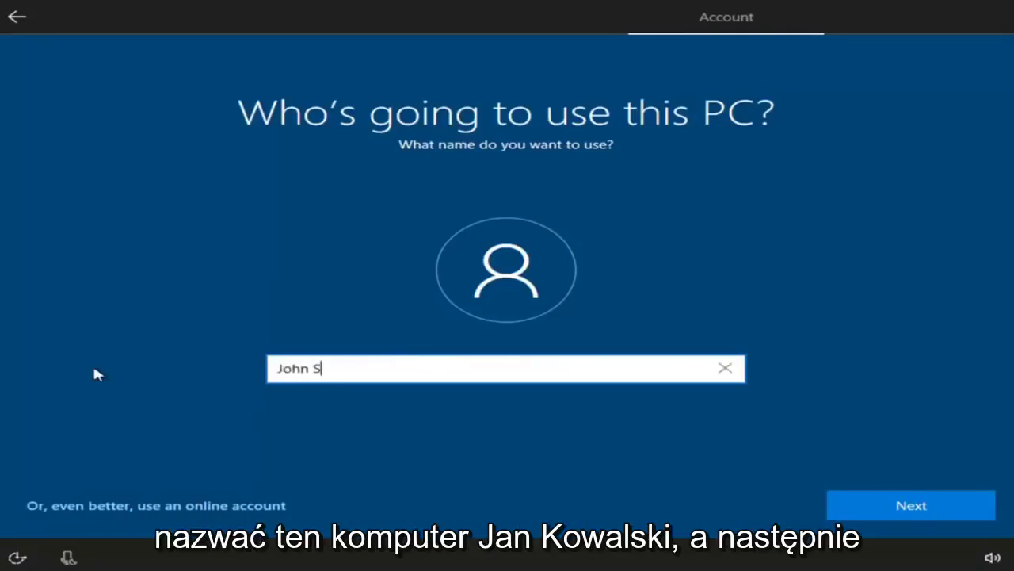
{"action": "left_click", "coordinate": [876, 509]}
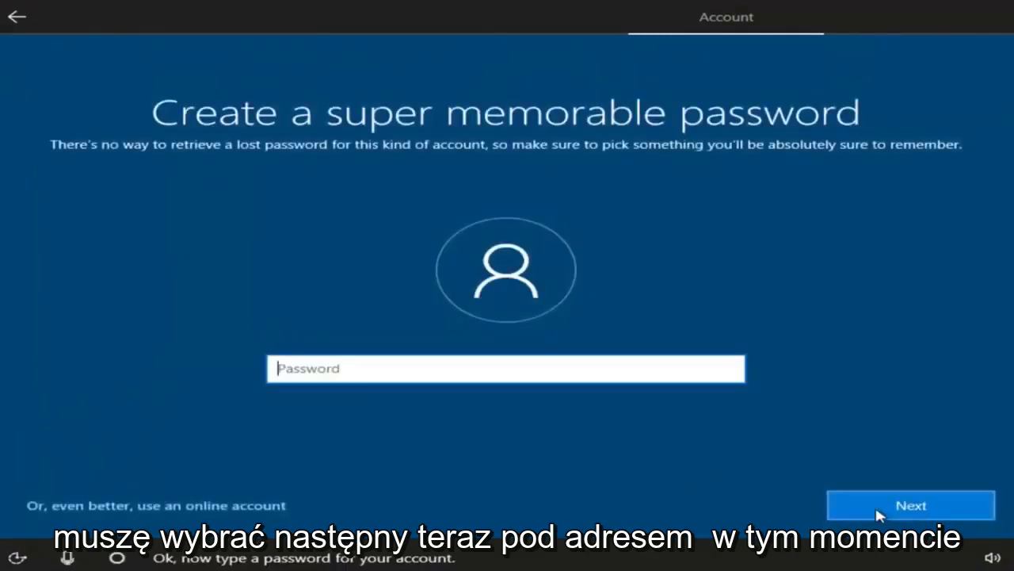
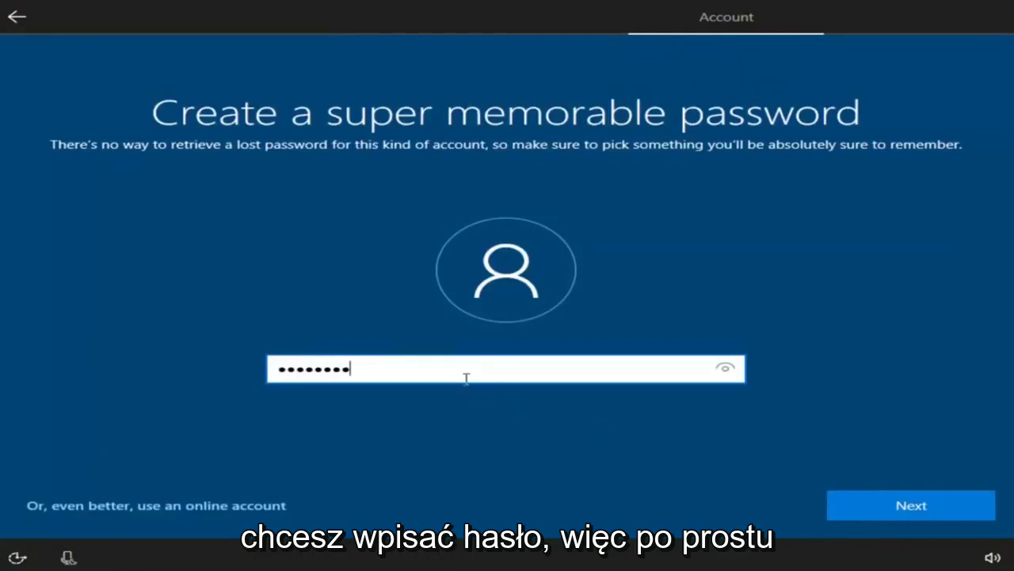
- Type the account password in the Password field
{"action": "left_click_drag", "start_coordinate": [468, 379], "coordinate": [0, 374]}
{"action": "key", "text": "ctrl+a"}
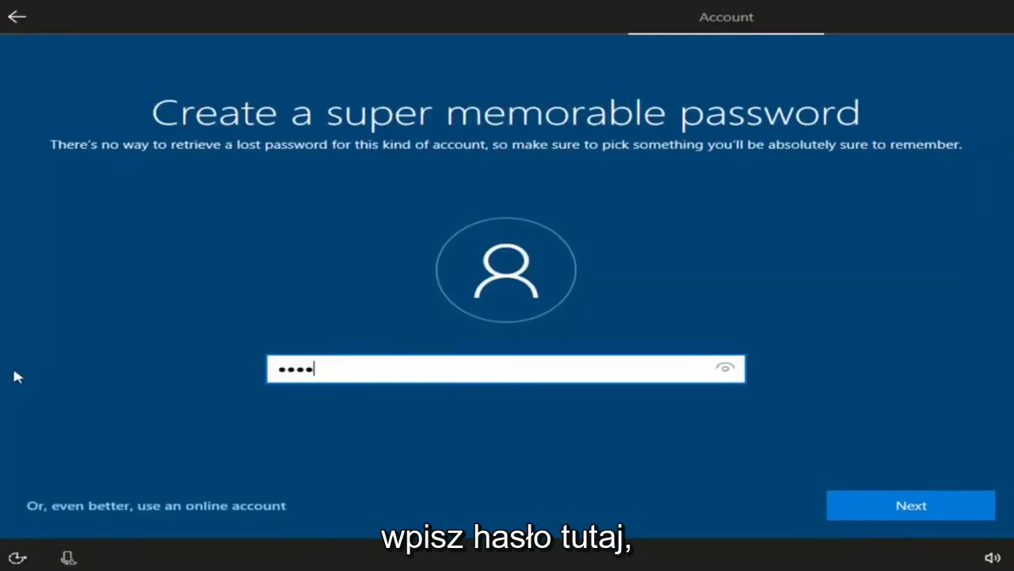
- Confirm the account password by entering it again
{"action": "left_click", "coordinate": [947, 509]}
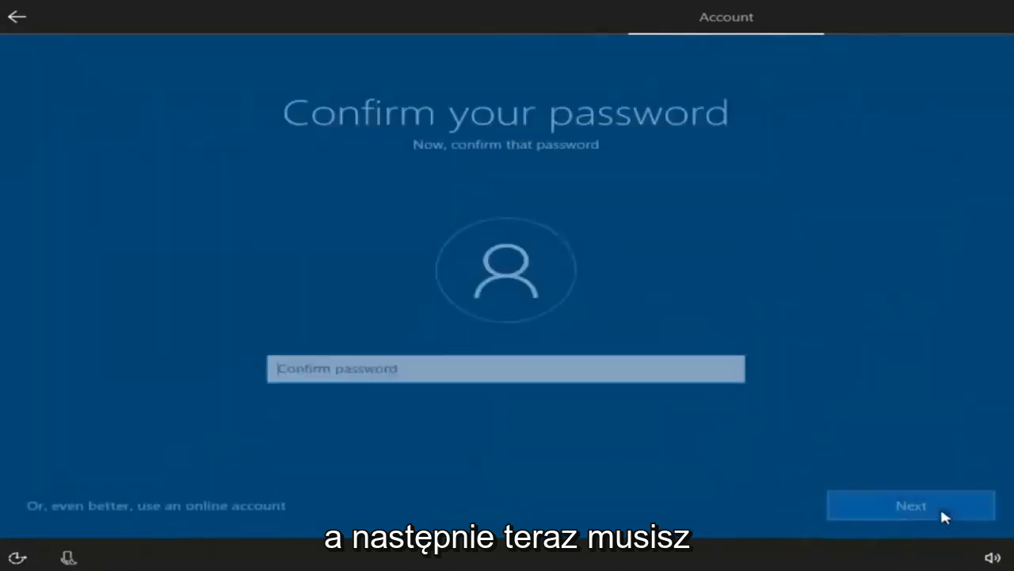
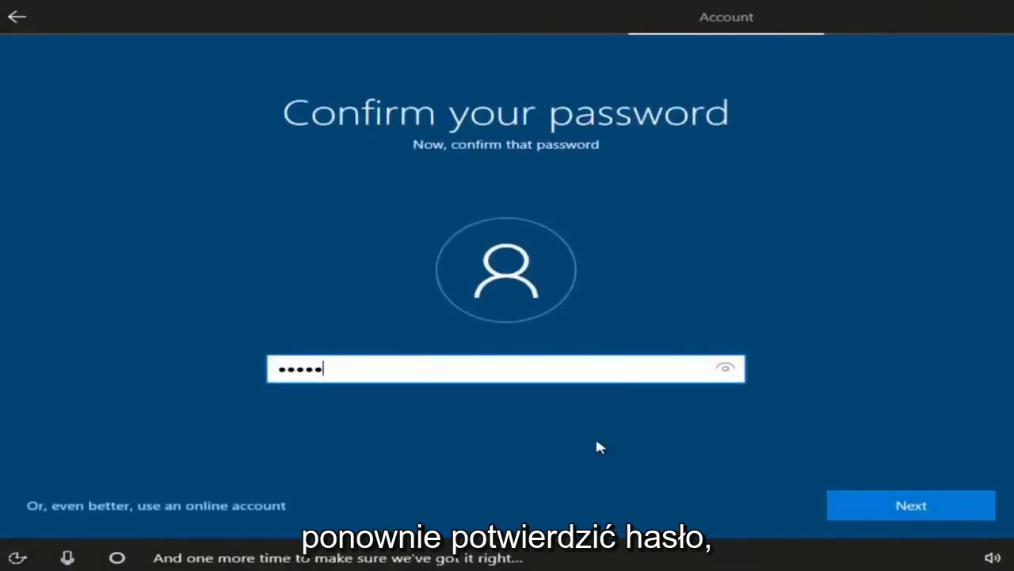
{"action": "left_click", "coordinate": [898, 511]}
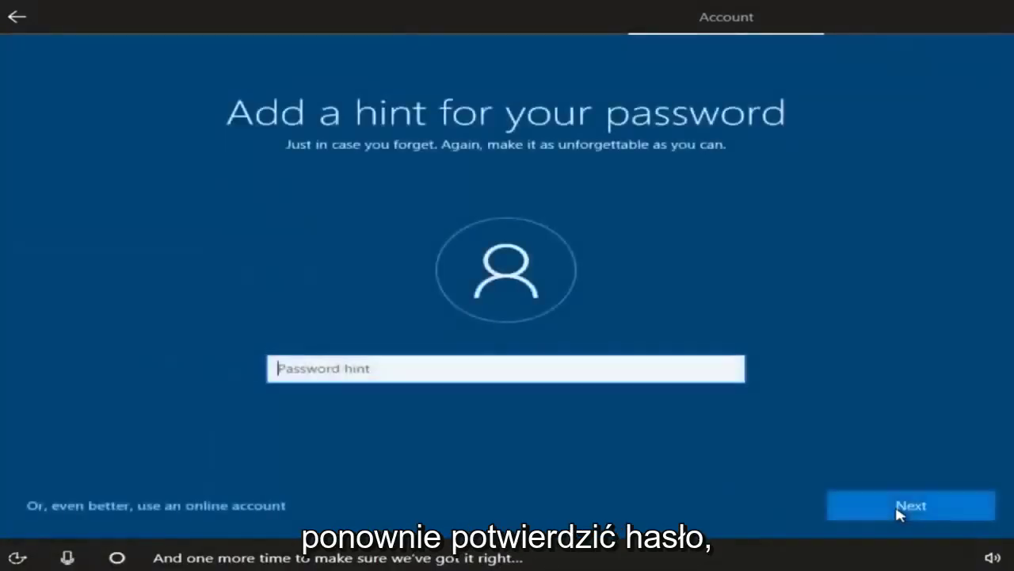
- Set the password hint to 'pass-word' after the first hint is rejected
{"action": "type", "text": "password"}
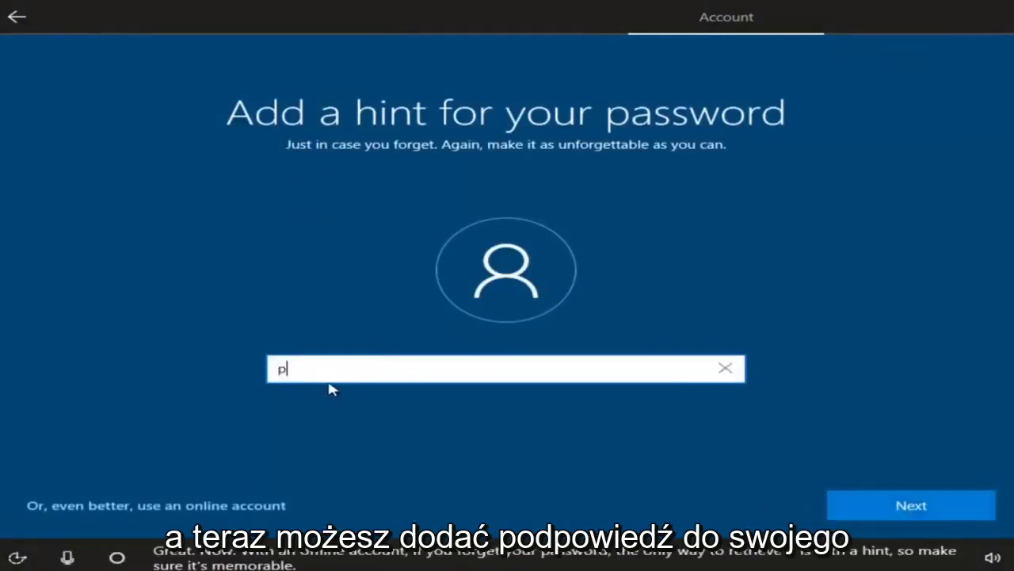
{"action": "left_click", "coordinate": [890, 513]}
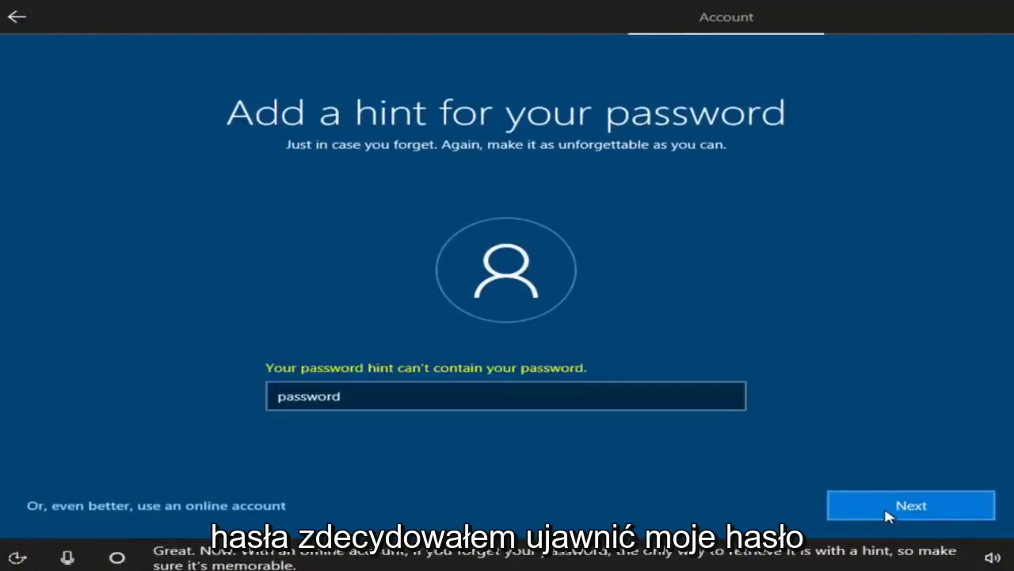
{"action": "left_click", "coordinate": [363, 389]}
{"action": "type", "text": "1"}
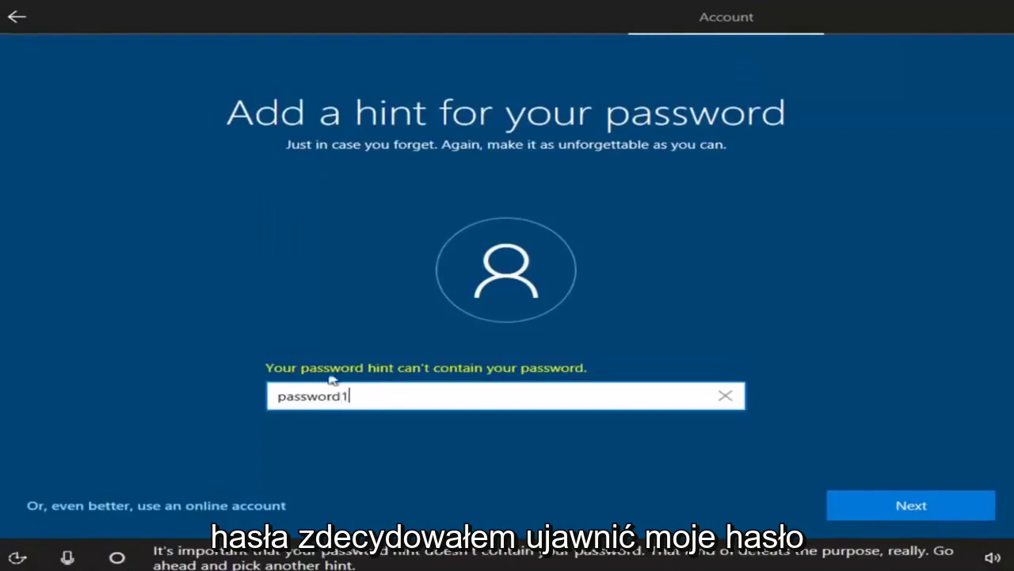
{"action": "left_click", "coordinate": [871, 505]}
{"action": "type", "text": "pass-word"}
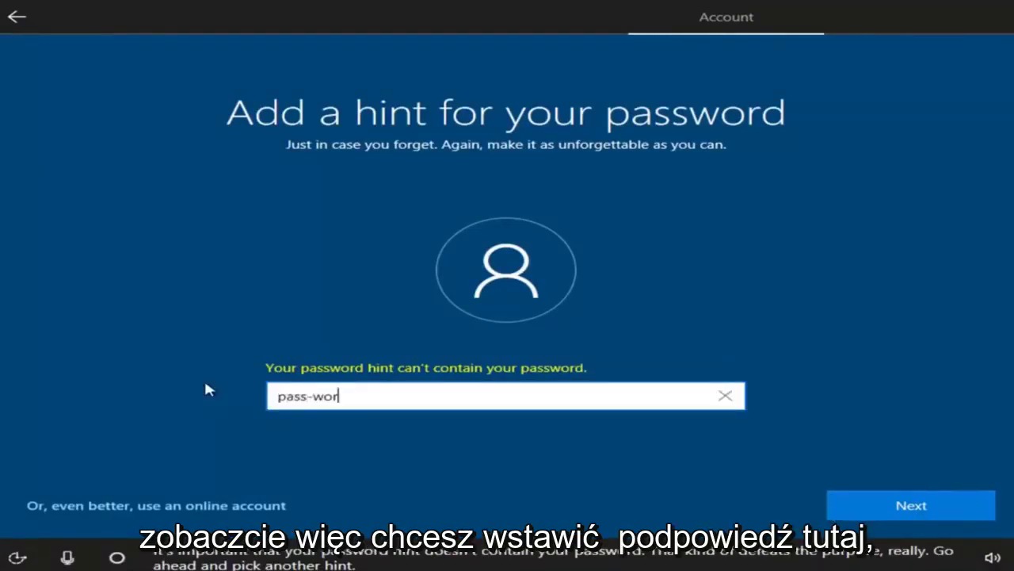
{"action": "left_click", "coordinate": [922, 520]}
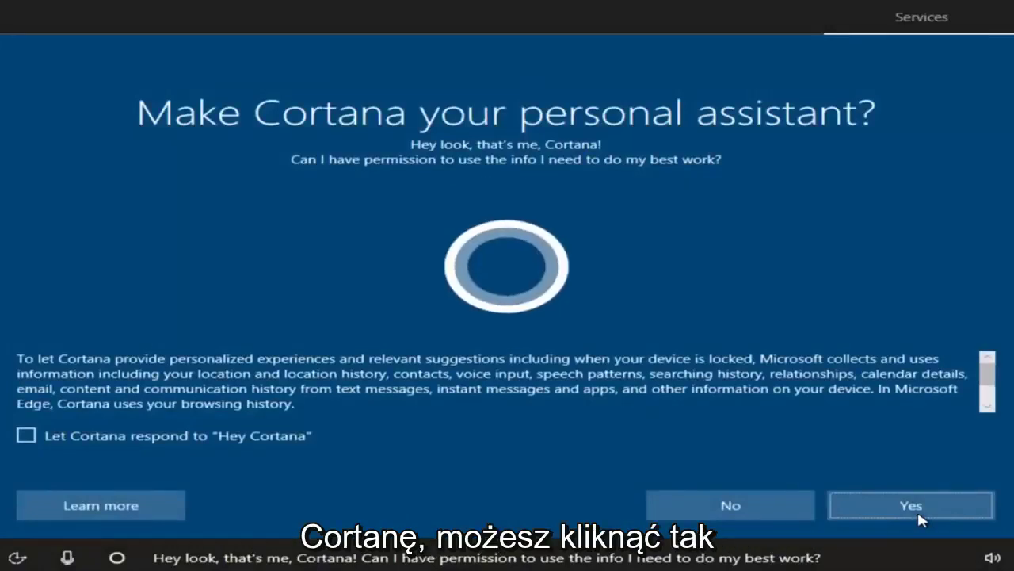
- Decline Cortana, switch off Location, Speech, Tailored experiences and Relevant Ads, set Diagnostics to Basic, and accept
{"action": "left_click", "coordinate": [695, 507]}
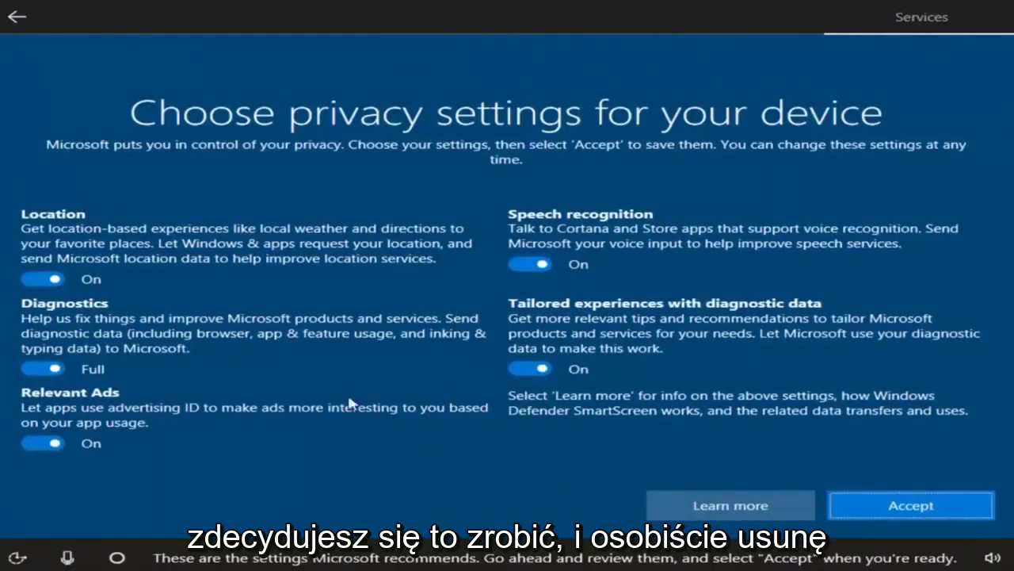
{"action": "left_click", "coordinate": [49, 279]}
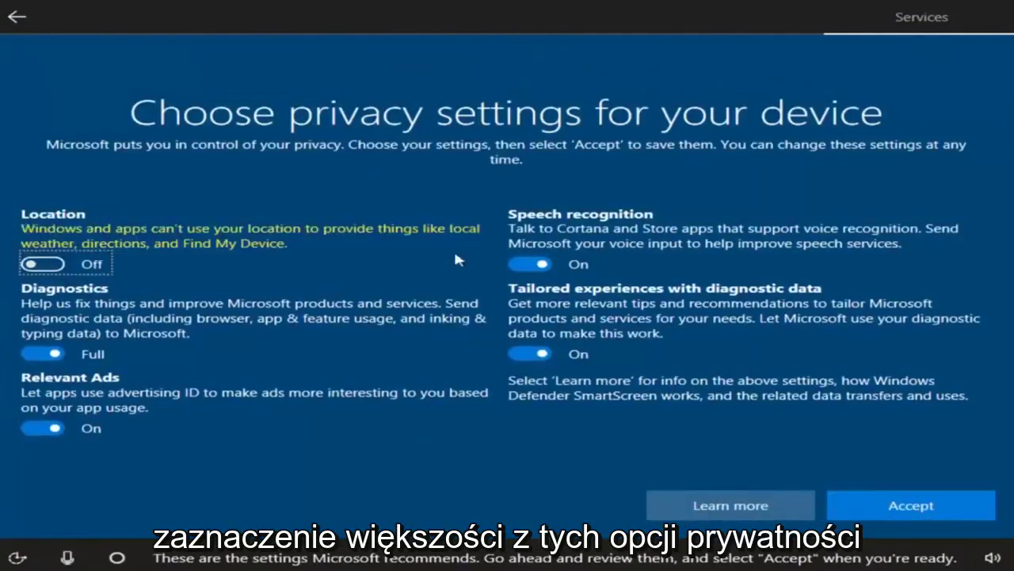
{"action": "left_click", "coordinate": [531, 265]}
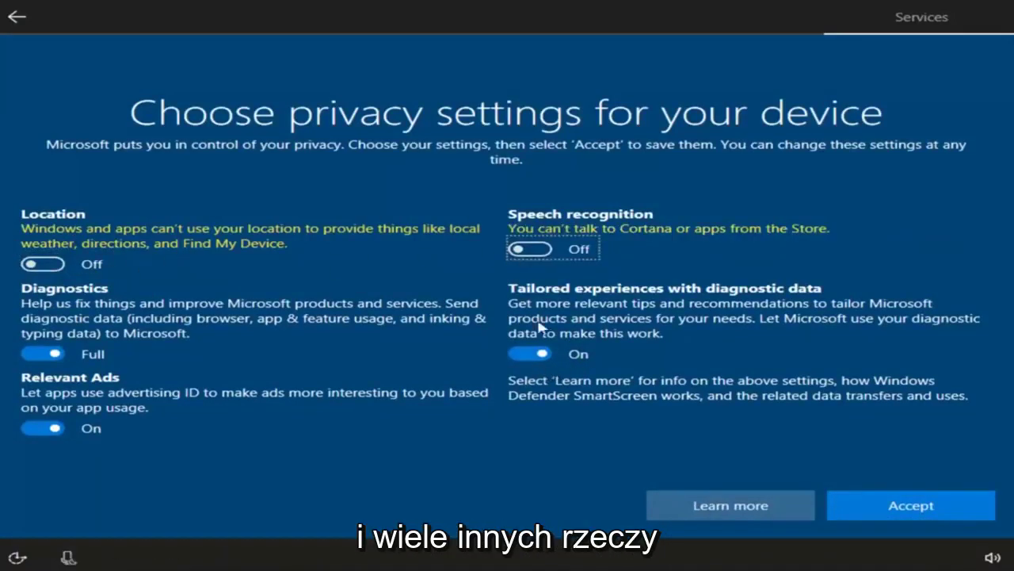
{"action": "left_click", "coordinate": [529, 353]}
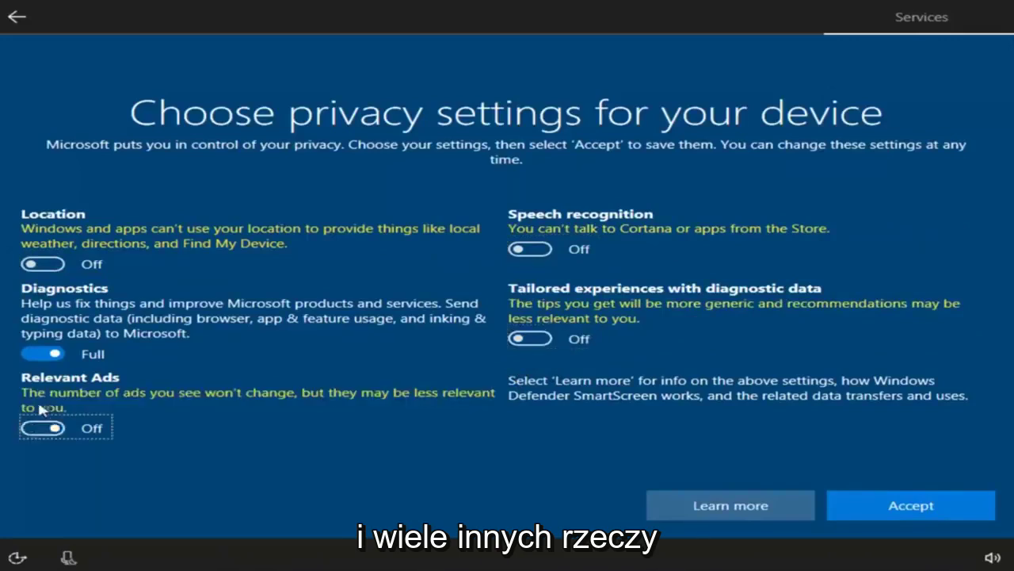
{"action": "left_click", "coordinate": [42, 427]}
{"action": "left_click", "coordinate": [42, 353]}
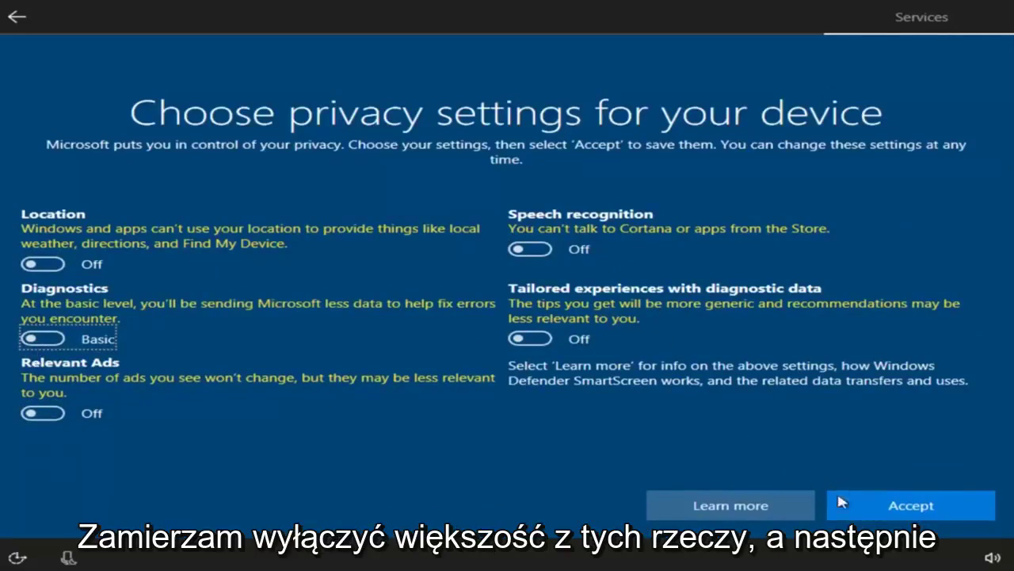
{"action": "left_click", "coordinate": [868, 513]}
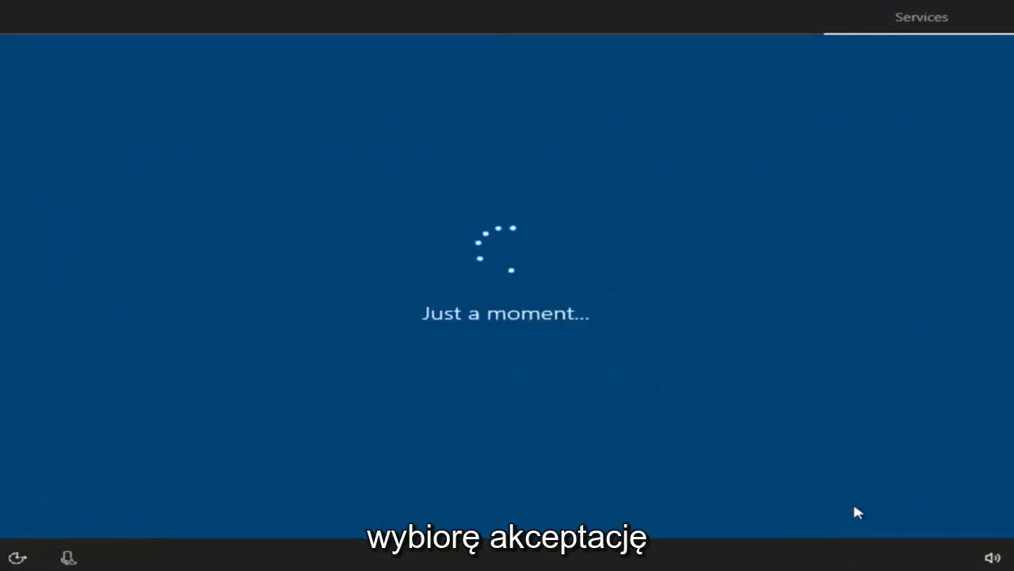